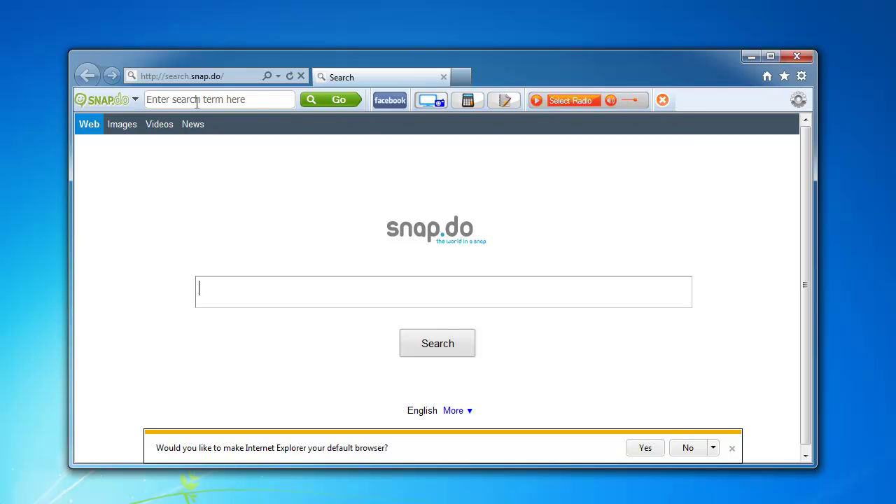
# - Inspect the Snap.do toolbar's search field and options list in Internet Explorer
pyautogui.click(162, 100)
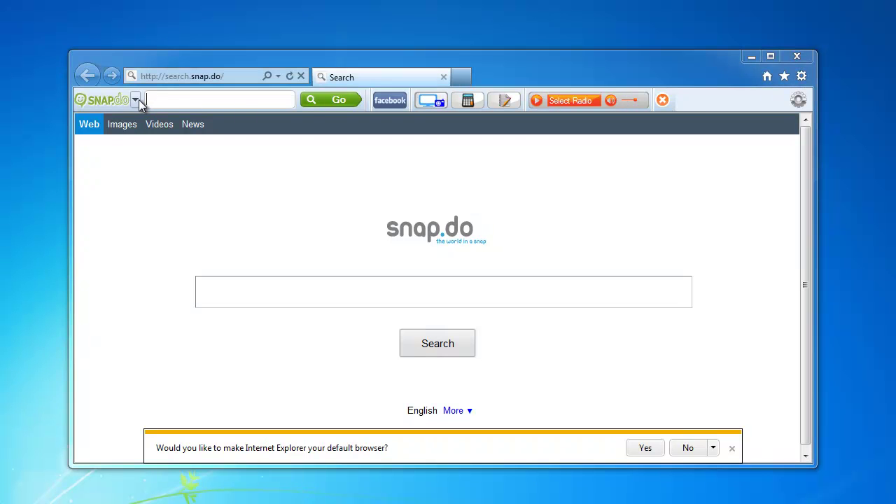
pyautogui.click(138, 100)
pyautogui.click(138, 99)
pyautogui.click(142, 97)
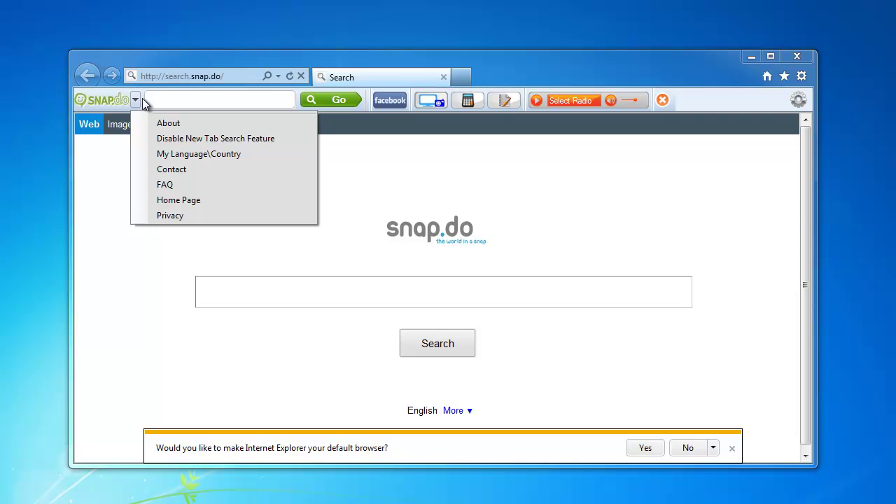
pyautogui.click(174, 98)
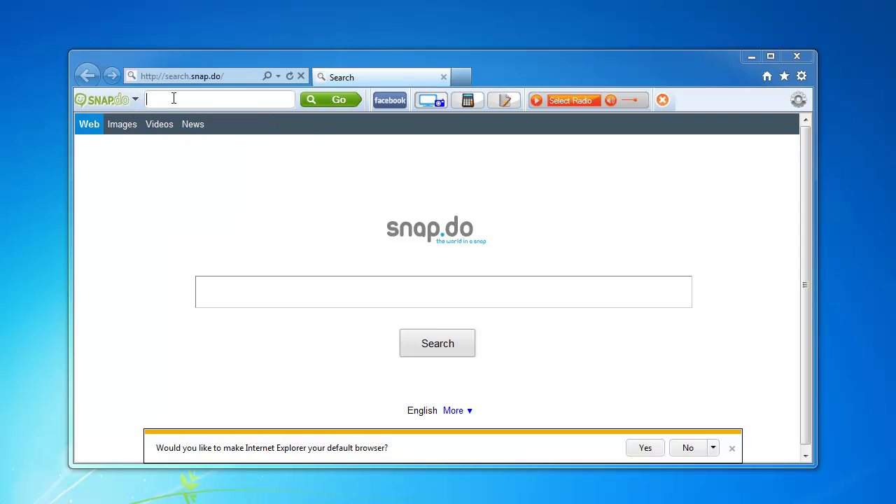
# - Minimize Internet Explorer, then select Chrome's search.snap.do address and minimize Chrome
pyautogui.click(751, 56)
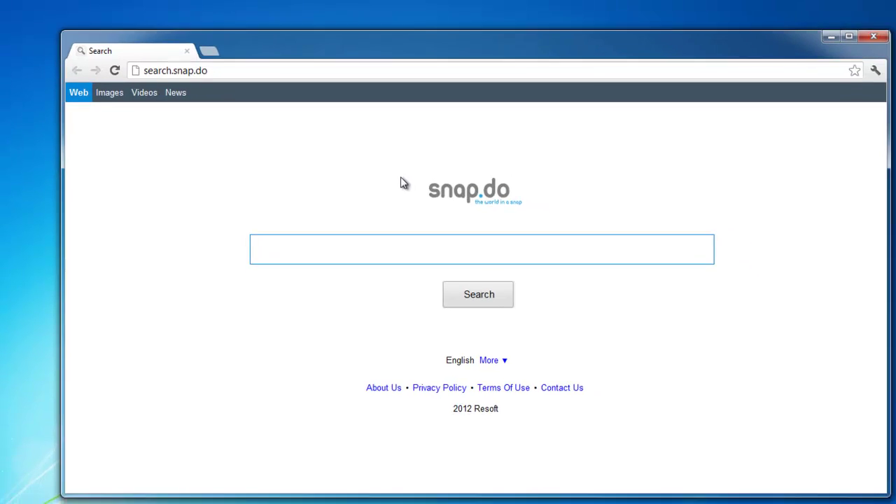
pyautogui.click(246, 69)
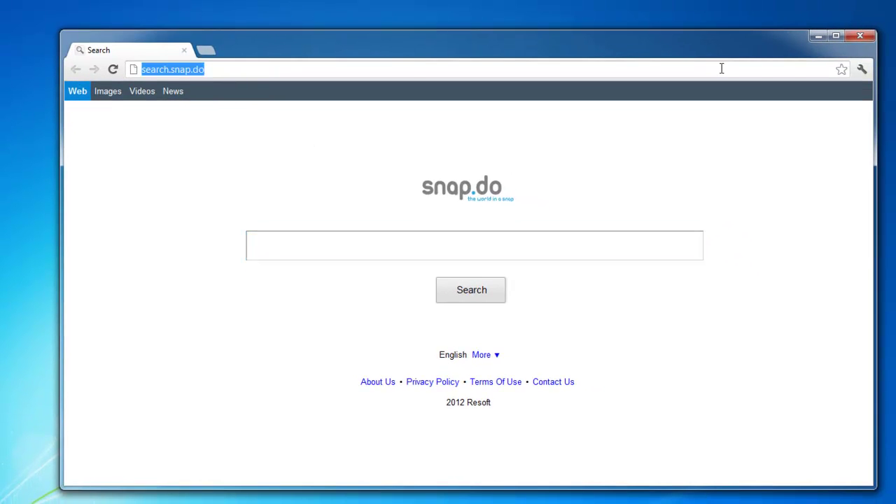
pyautogui.click(819, 35)
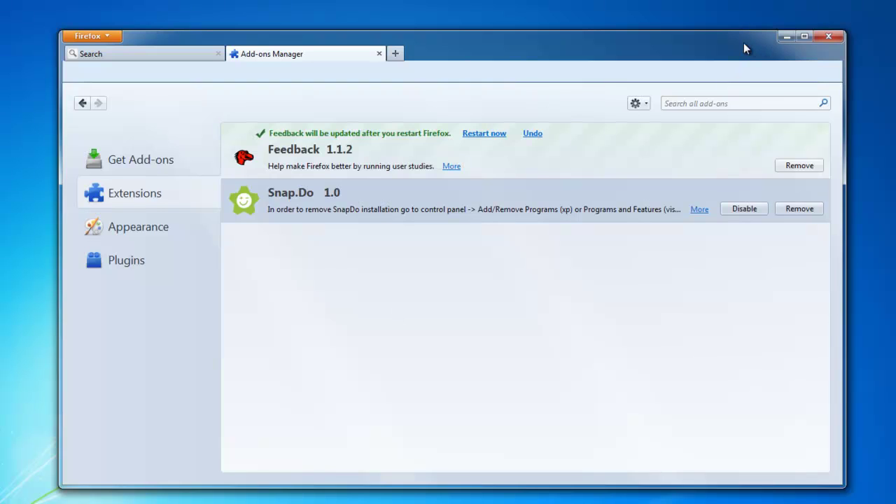
# - Review the Snap.Do extension in Firefox's Add-ons Manager, then close that tab, keeping the Search tab
pyautogui.moveTo(743, 48); pyautogui.dragTo(742, 35)
pyautogui.click(199, 43)
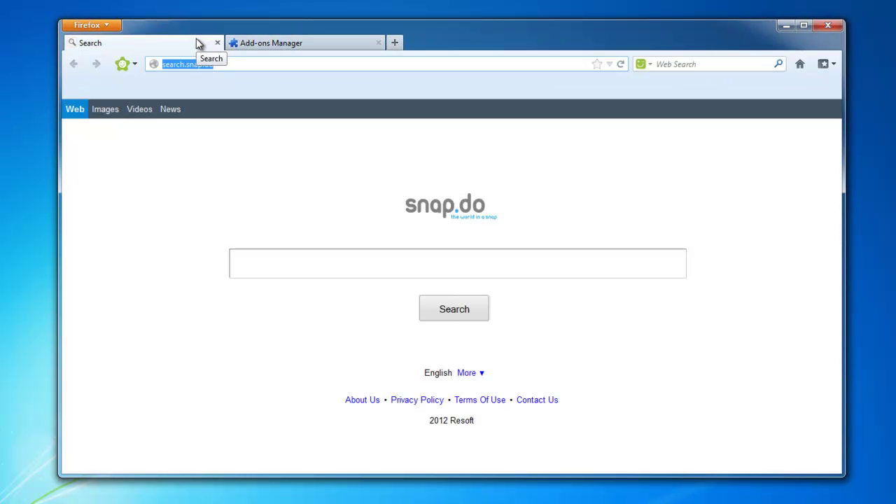
pyautogui.click(330, 45)
pyautogui.click(379, 42)
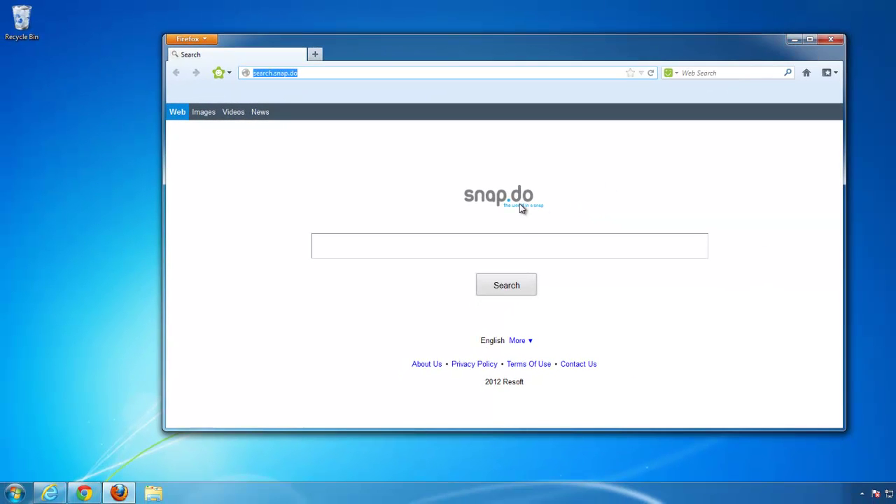
# - Minimize Firefox and open Control Panel's list of installed programs
pyautogui.click(794, 40)
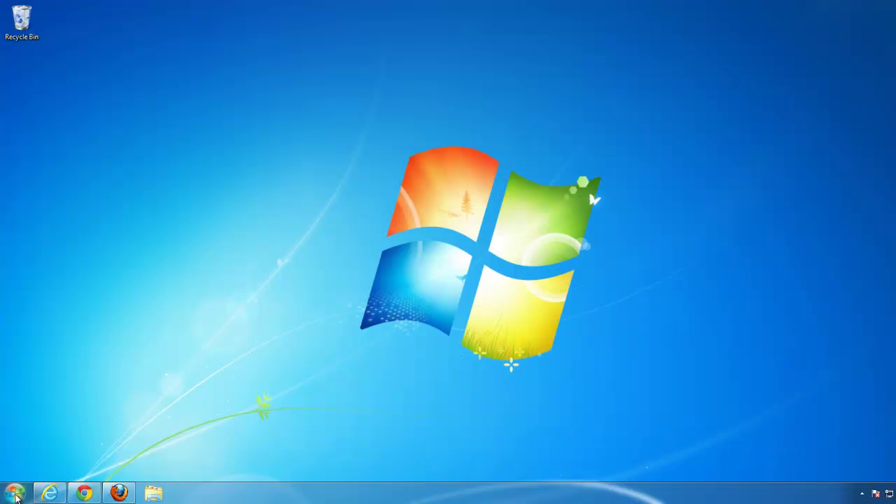
pyautogui.click(15, 496)
pyautogui.click(177, 352)
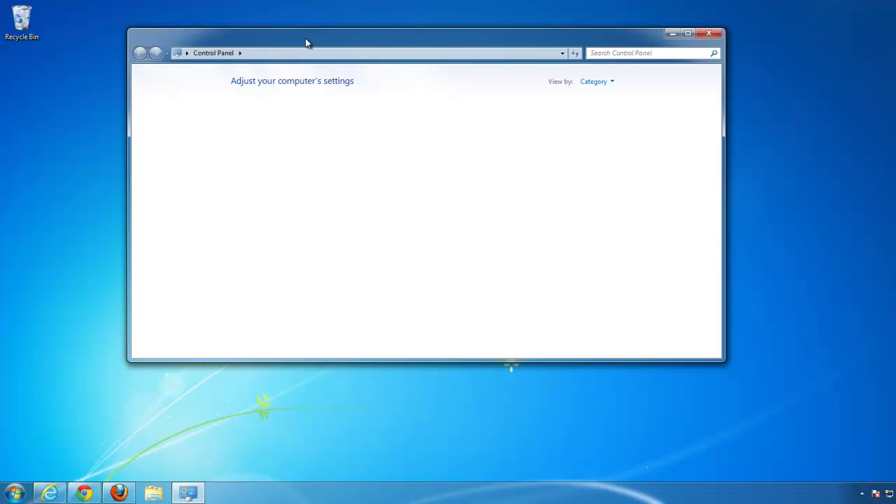
pyautogui.moveTo(306, 44); pyautogui.dragTo(324, 68)
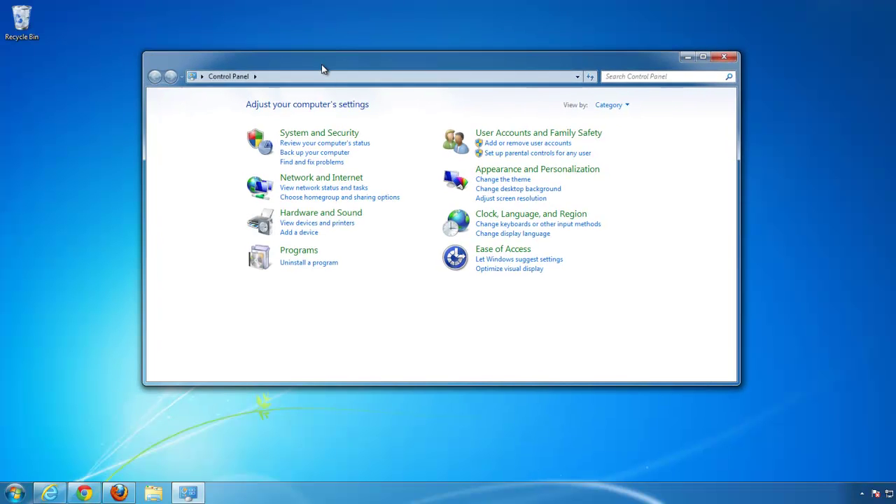
pyautogui.click(329, 263)
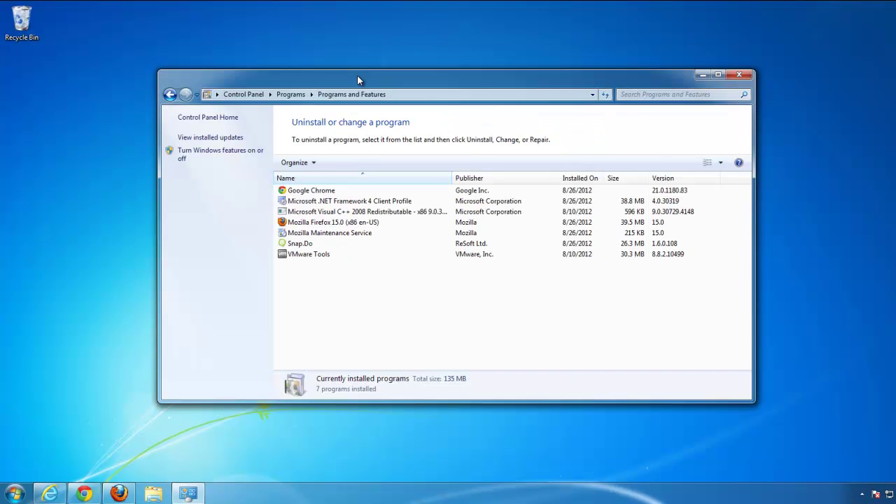
# - Select Snap.Do and confirm uninstalling it
pyautogui.click(315, 243)
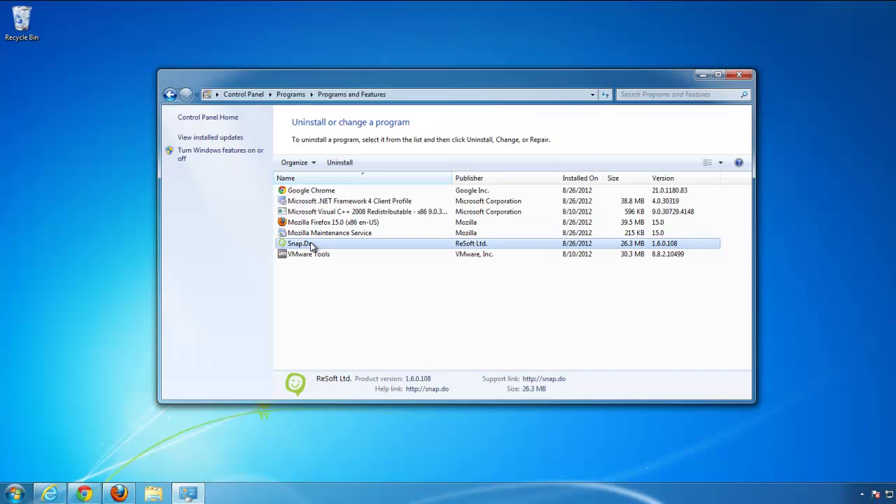
pyautogui.click(342, 166)
pyautogui.click(535, 245)
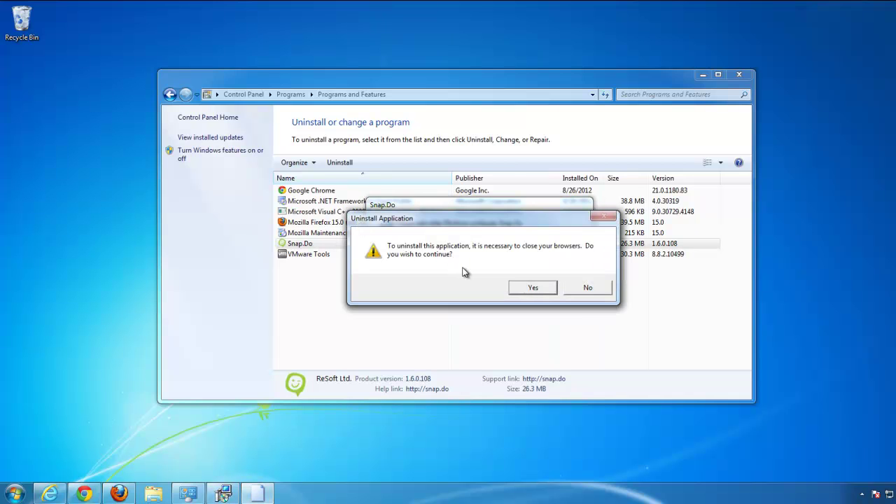
# - Continue the Snap.Do uninstall as administrator, close IE, Chrome and Firefox, and decline reverting old settings
pyautogui.click(530, 288)
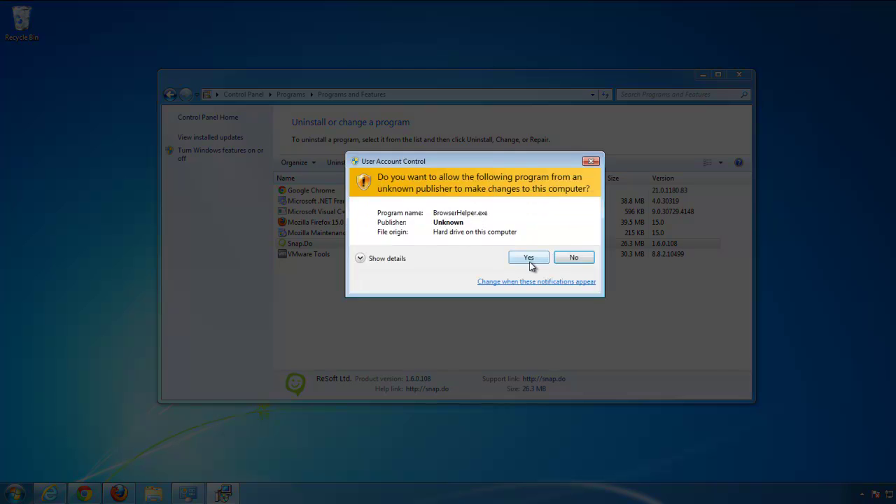
pyautogui.click(530, 259)
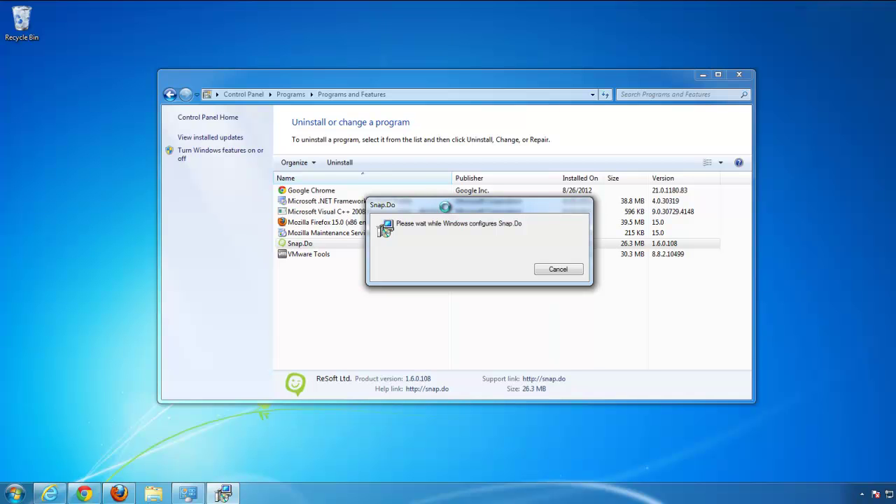
pyautogui.rightClick(52, 497)
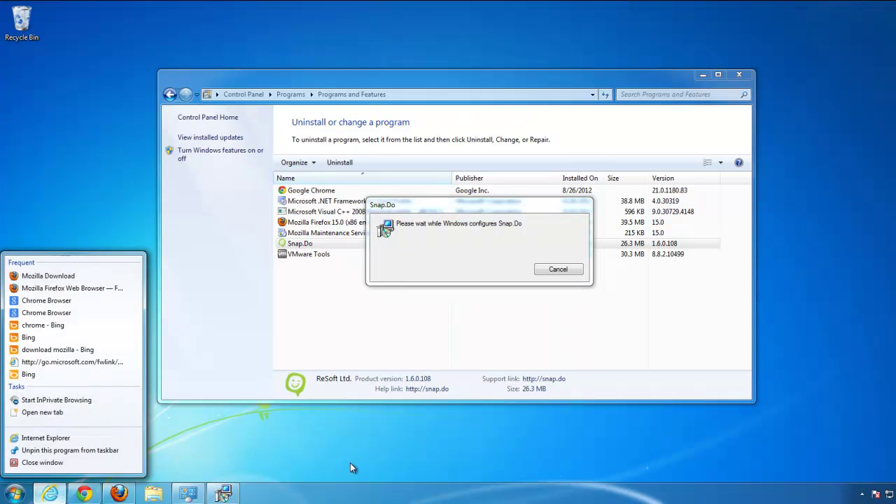
pyautogui.click(46, 462)
pyautogui.rightClick(77, 496)
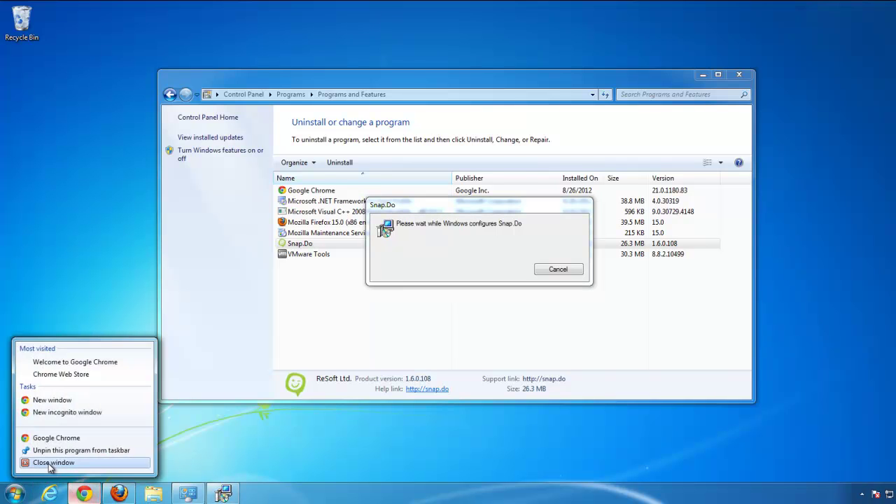
pyautogui.click(50, 463)
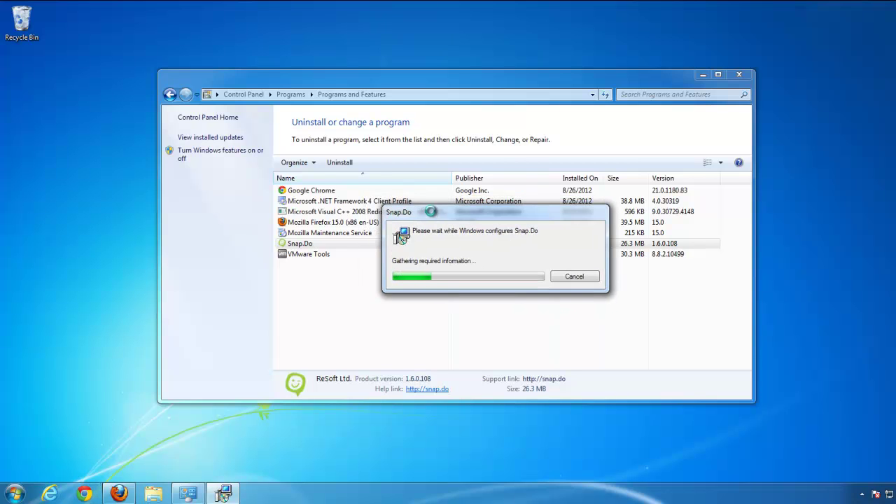
pyautogui.rightClick(135, 490)
pyautogui.click(104, 464)
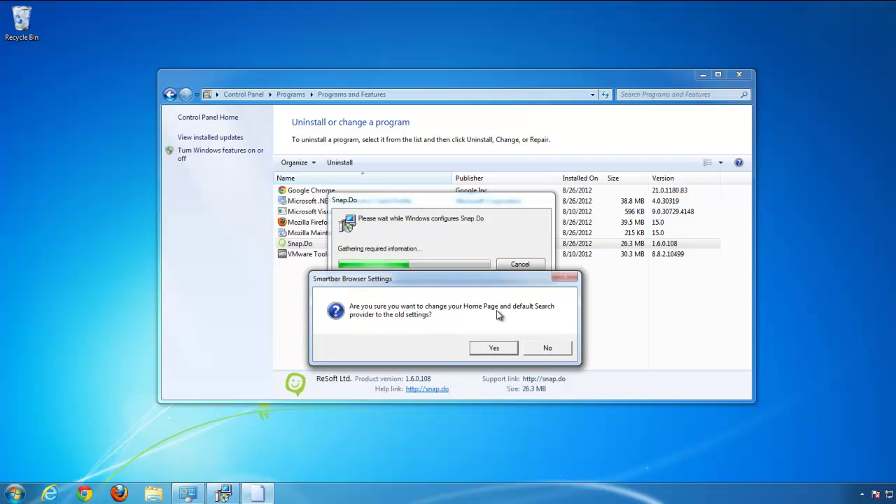
pyautogui.click(544, 349)
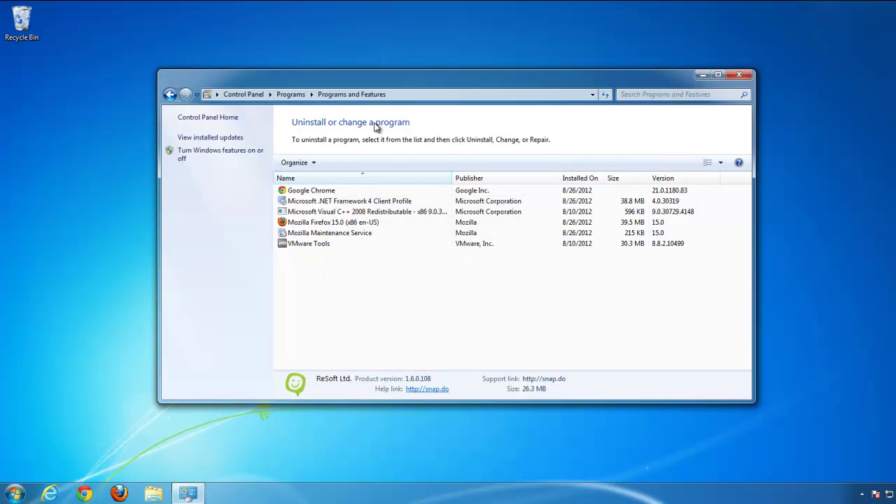
pyautogui.moveTo(345, 94); pyautogui.dragTo(323, 75)
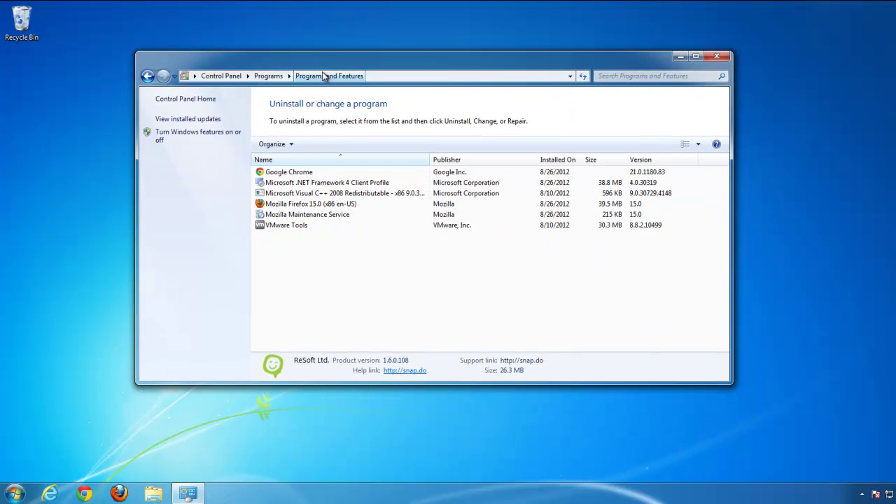
# - Close Programs and Features and open Internet Explorer
pyautogui.click(724, 59)
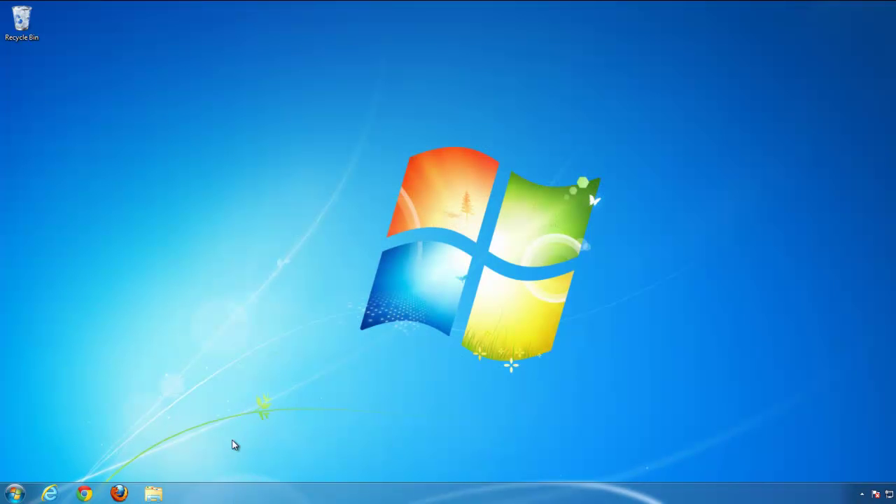
pyautogui.click(61, 494)
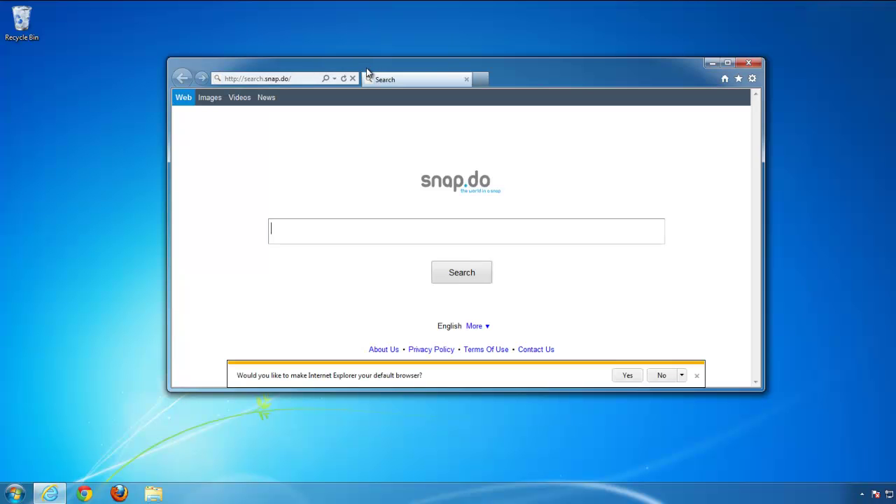
pyautogui.moveTo(458, 59); pyautogui.dragTo(458, 69)
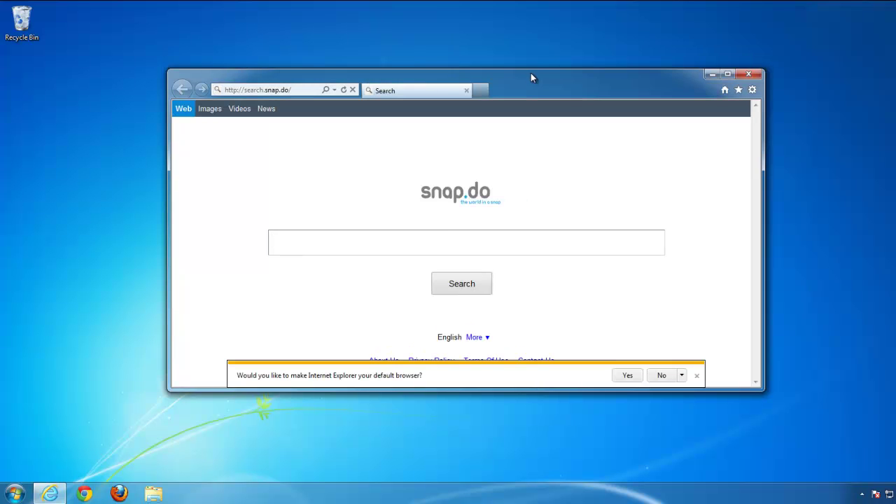
pyautogui.moveTo(537, 79); pyautogui.dragTo(509, 93)
# - Apply a blank home page in Internet Options and open the search provider settings
pyautogui.click(724, 104)
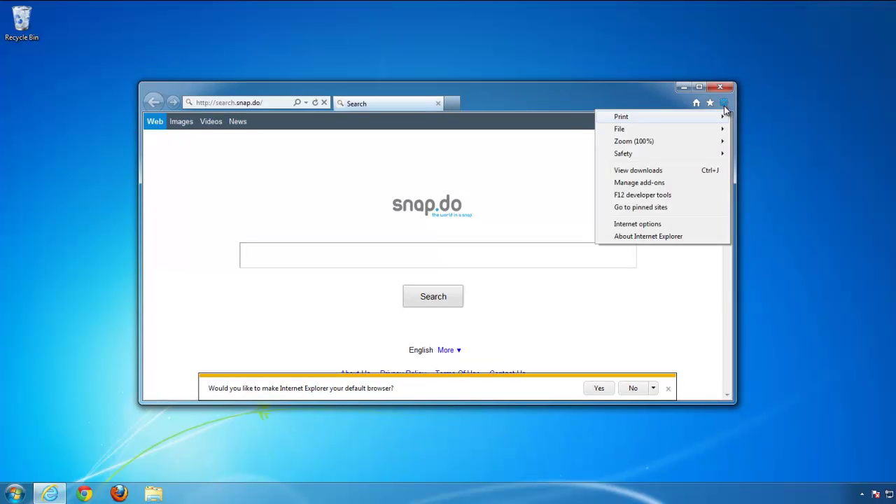
pyautogui.click(644, 224)
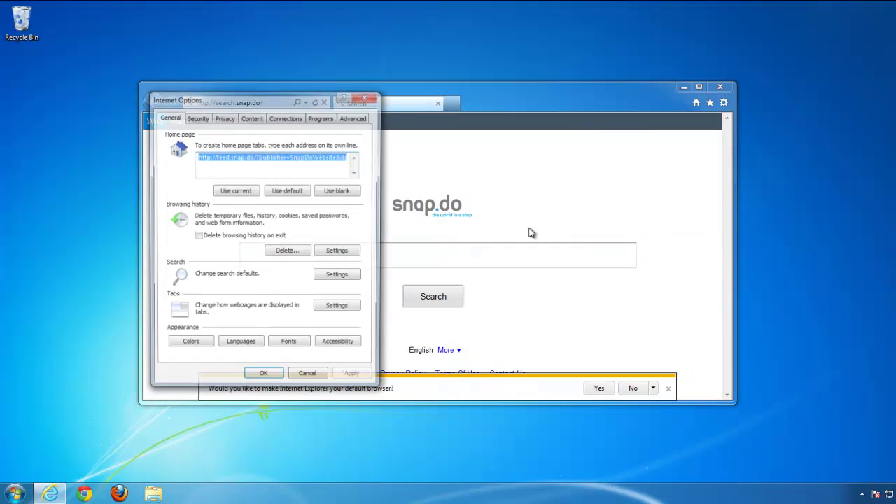
pyautogui.click(338, 191)
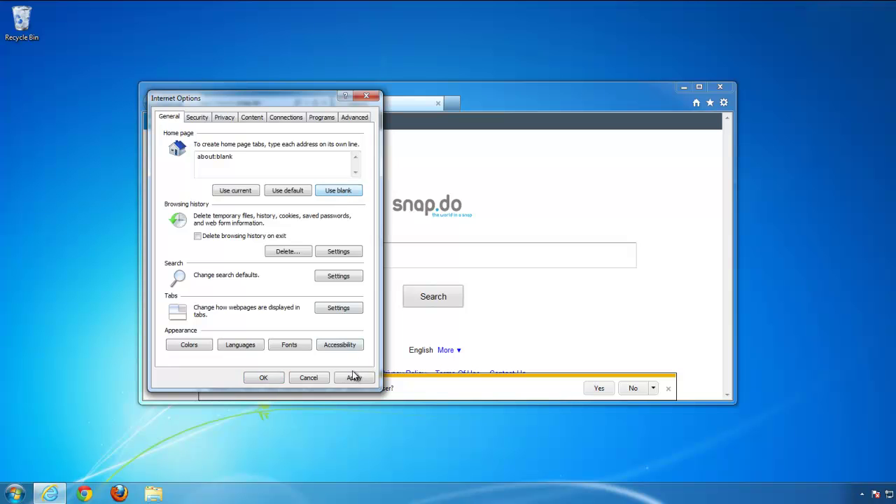
pyautogui.click(355, 379)
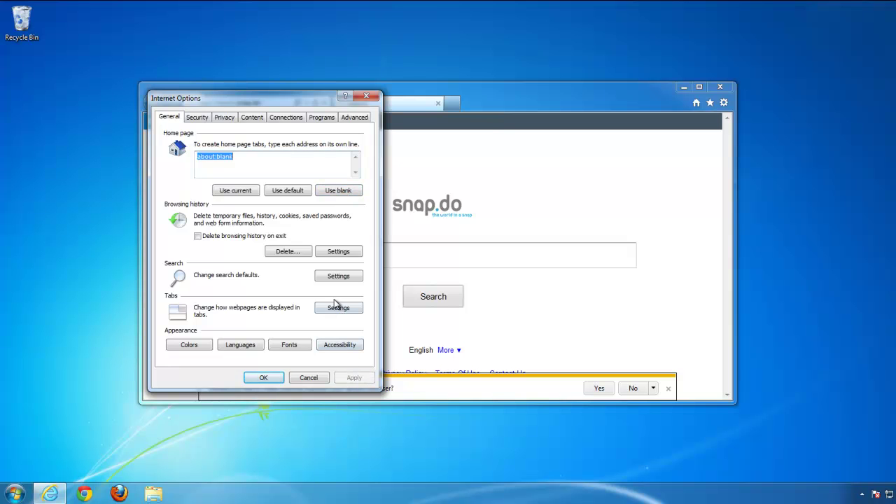
pyautogui.click(336, 276)
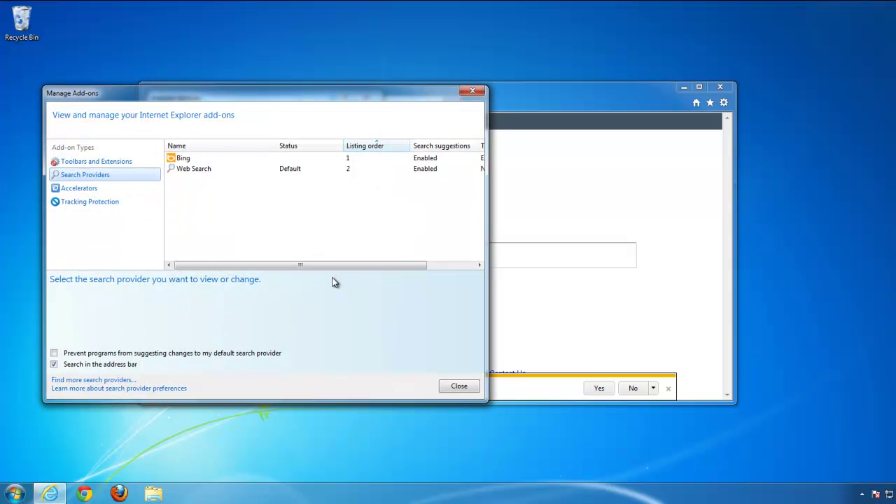
# - Make Bing the default search provider and remove the snap.do Web Search provider
pyautogui.click(194, 170)
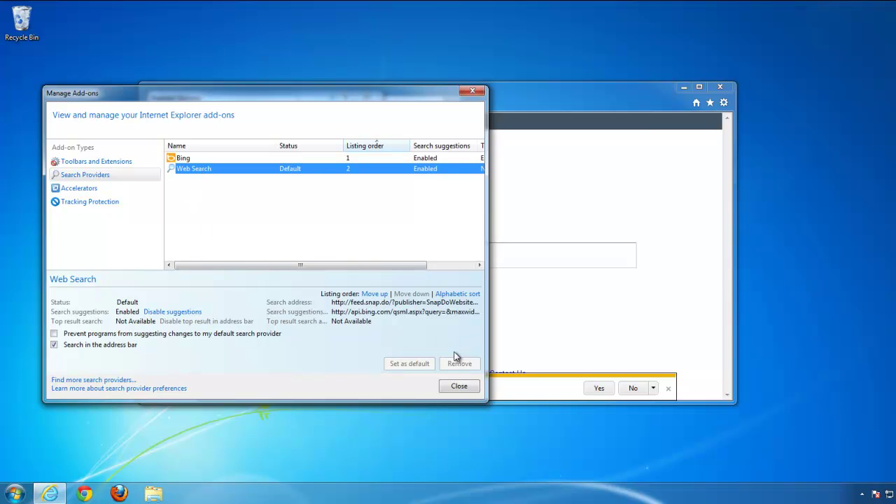
pyautogui.moveTo(488, 173); pyautogui.dragTo(688, 176)
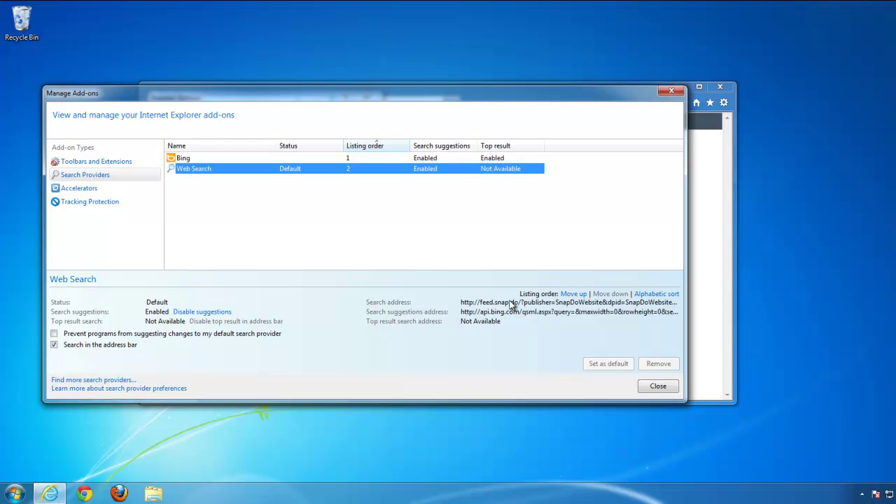
pyautogui.click(198, 160)
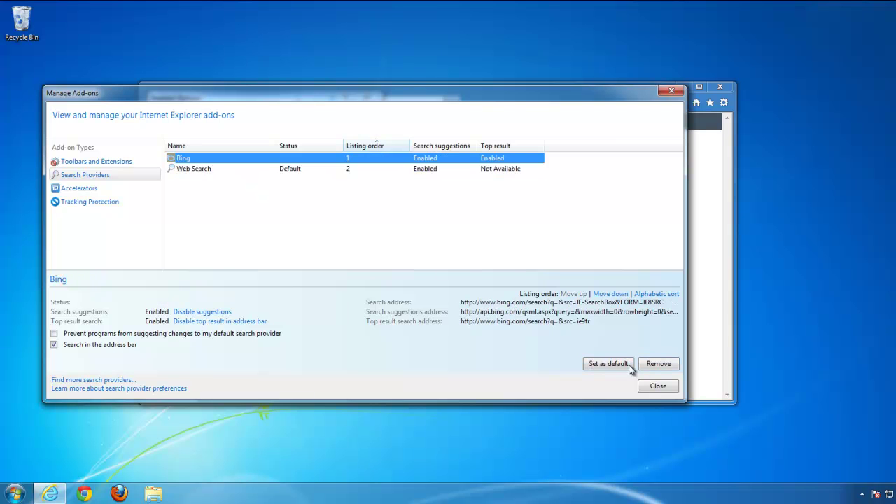
pyautogui.click(628, 367)
pyautogui.click(185, 169)
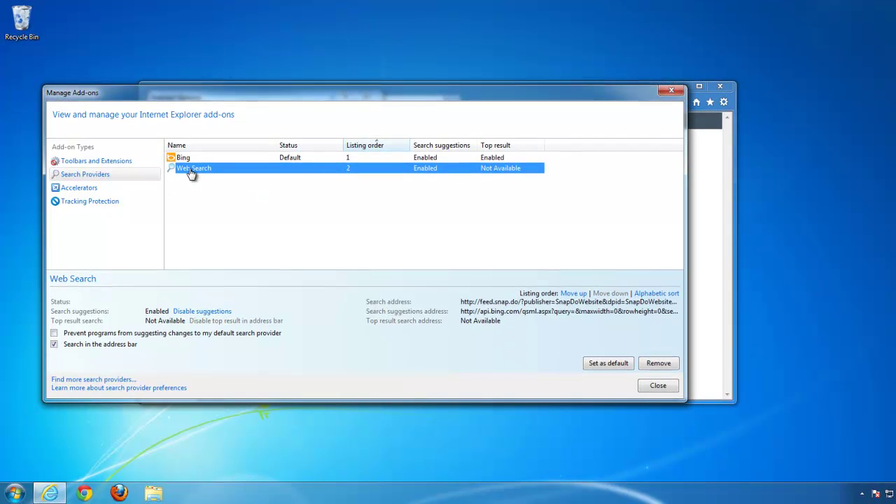
pyautogui.click(658, 363)
# - Check the toolbars, accelerators and tracking protection lists, then close Manage Add-ons
pyautogui.click(112, 161)
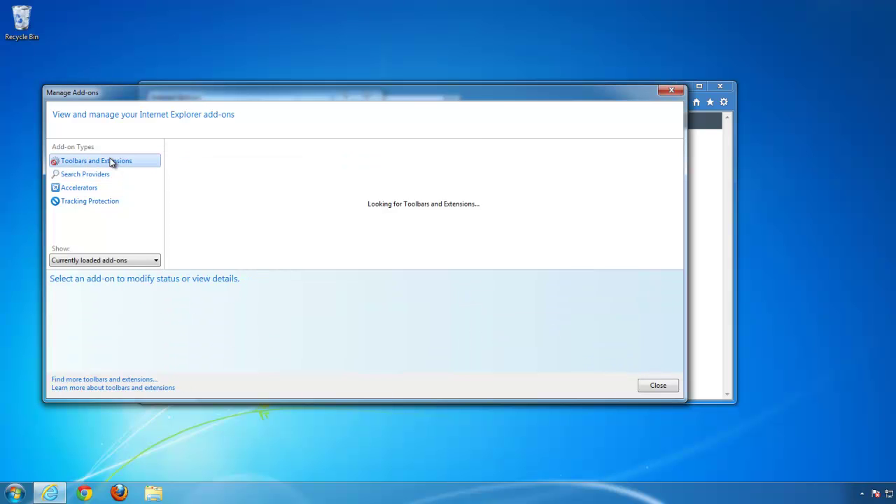
pyautogui.click(82, 189)
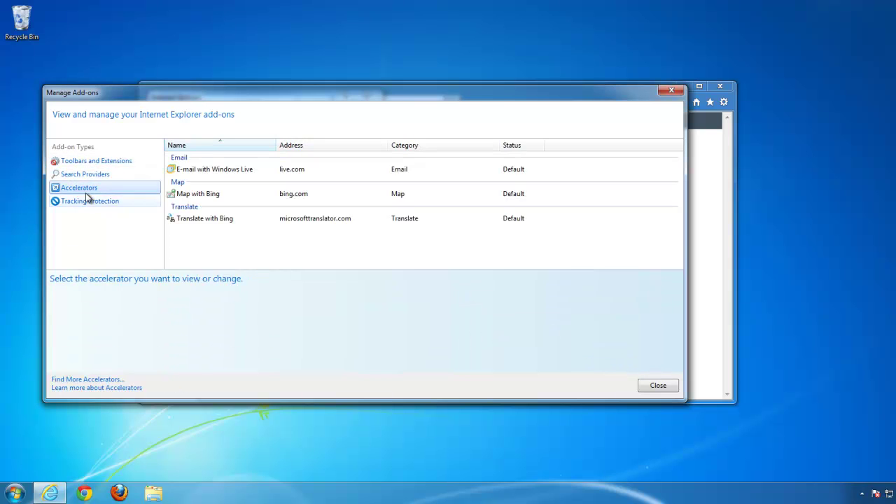
pyautogui.click(89, 201)
pyautogui.click(72, 163)
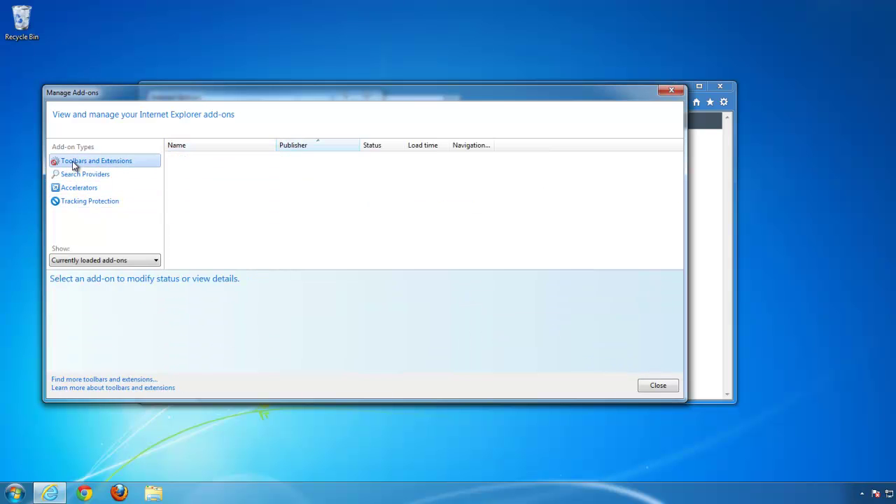
pyautogui.click(669, 92)
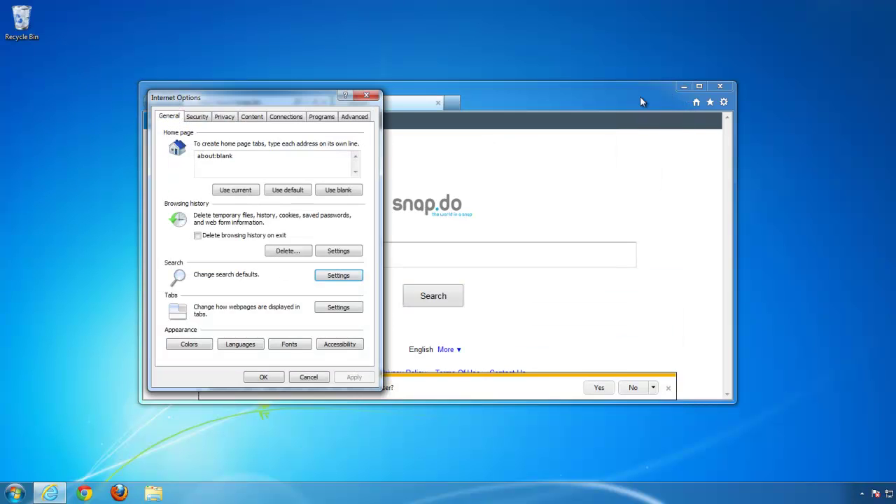
# - Save Internet Options, restart Internet Explorer to confirm it opens about:blank, then close it
pyautogui.click(261, 377)
pyautogui.click(712, 87)
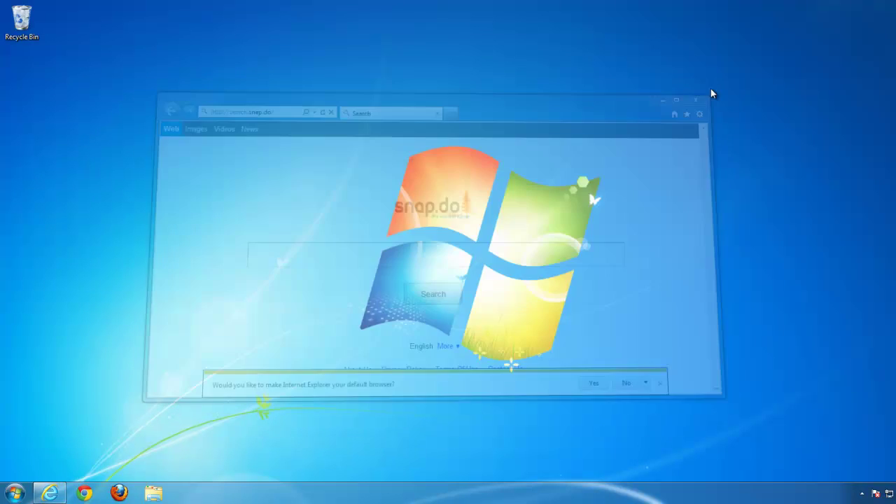
pyautogui.click(49, 494)
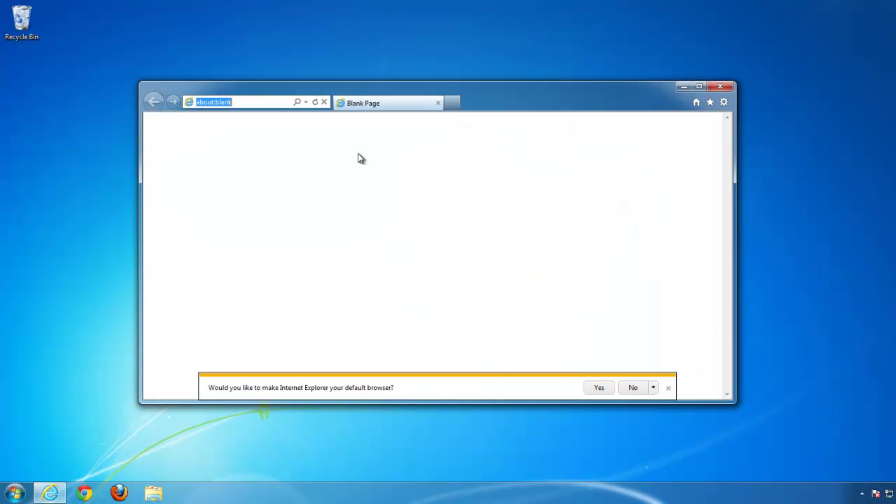
pyautogui.click(635, 390)
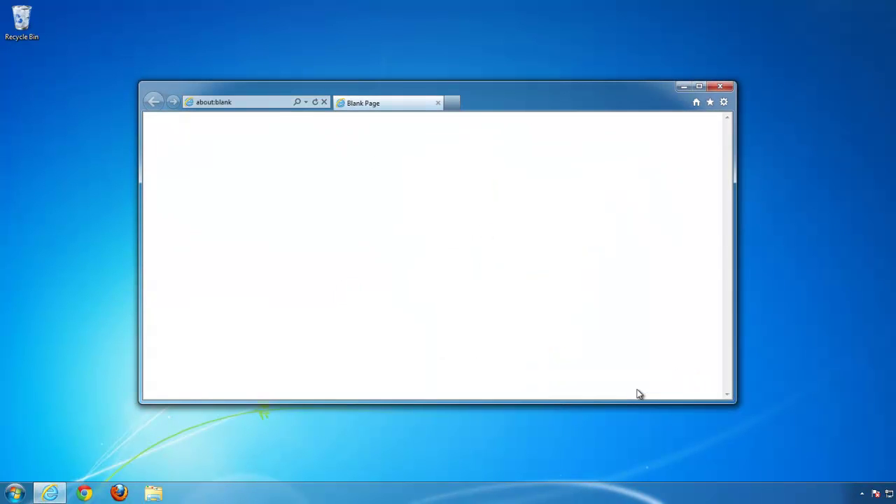
pyautogui.click(726, 86)
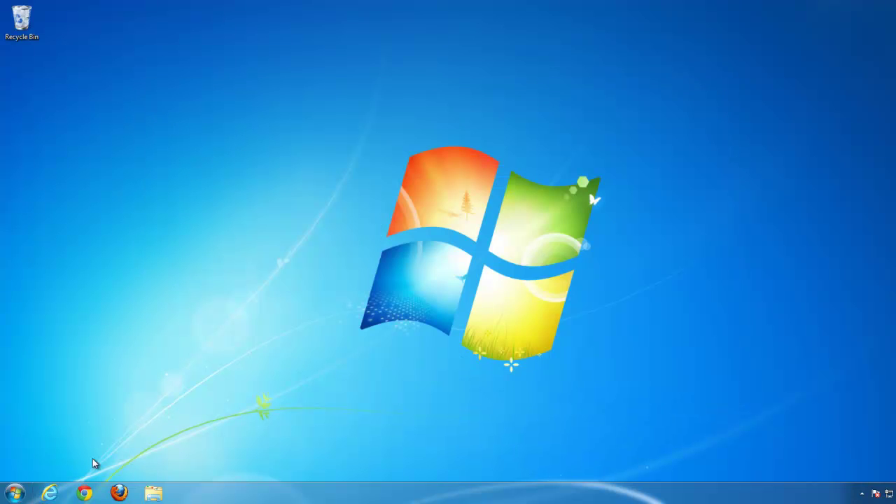
# - Launch Chrome, permanently dismiss the default-browser prompt, and open Chrome's Settings page
pyautogui.click(91, 494)
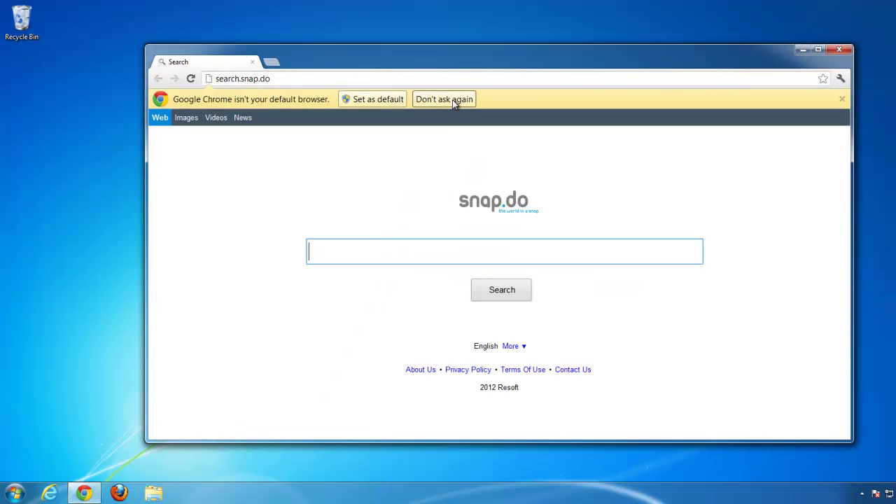
pyautogui.click(452, 99)
pyautogui.moveTo(380, 66); pyautogui.dragTo(344, 76)
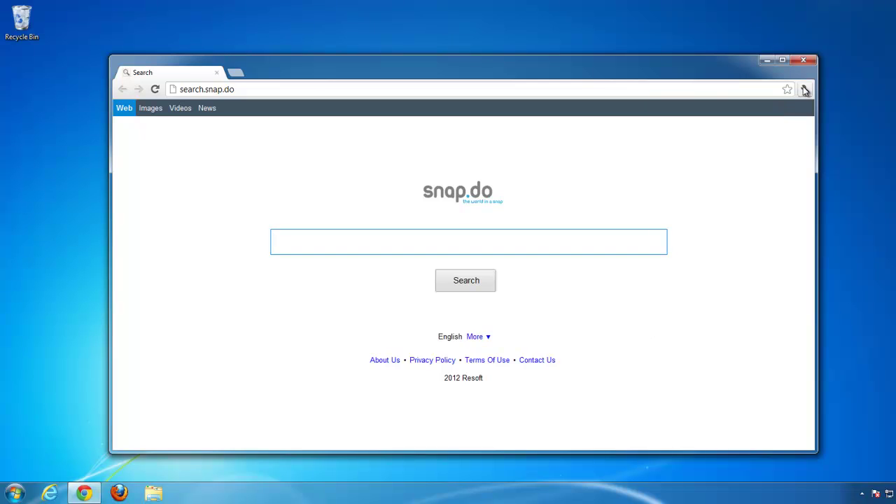
pyautogui.click(804, 89)
pyautogui.click(685, 284)
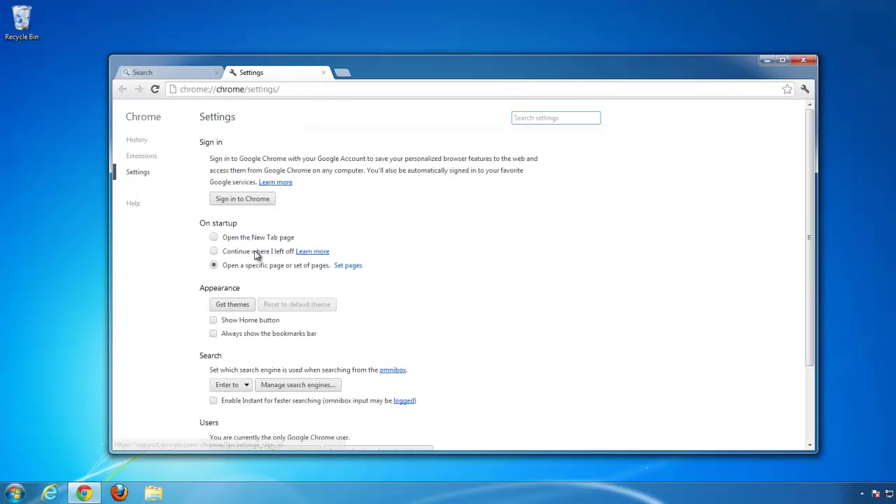
# - Remove the snap.do Search entry from Chrome's startup pages so it opens the New Tab page
pyautogui.click(348, 266)
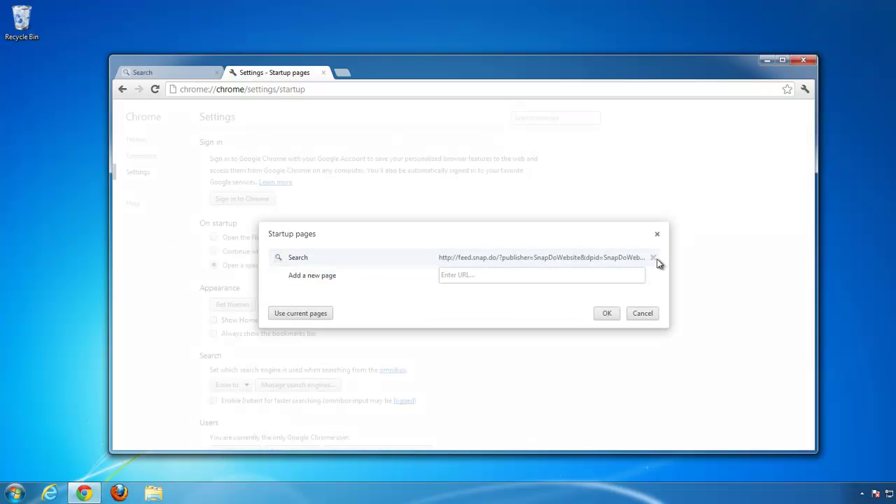
pyautogui.click(653, 258)
pyautogui.click(541, 314)
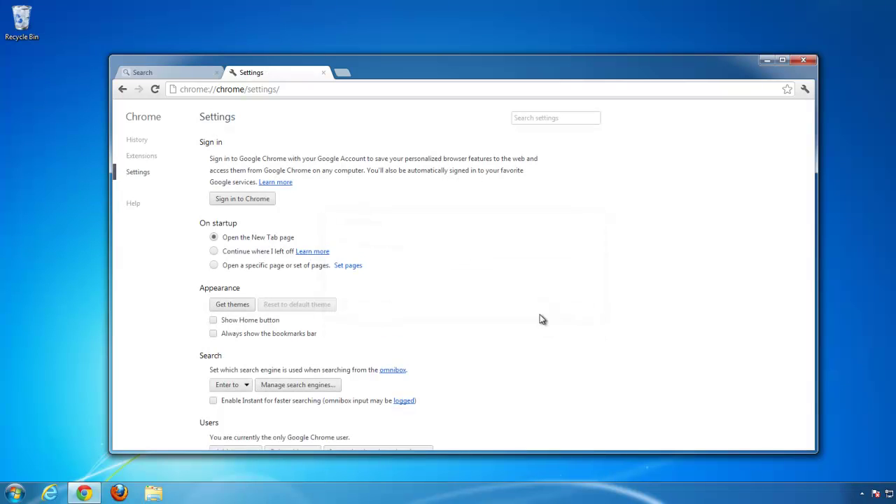
pyautogui.scroll(-2, 332, 305)
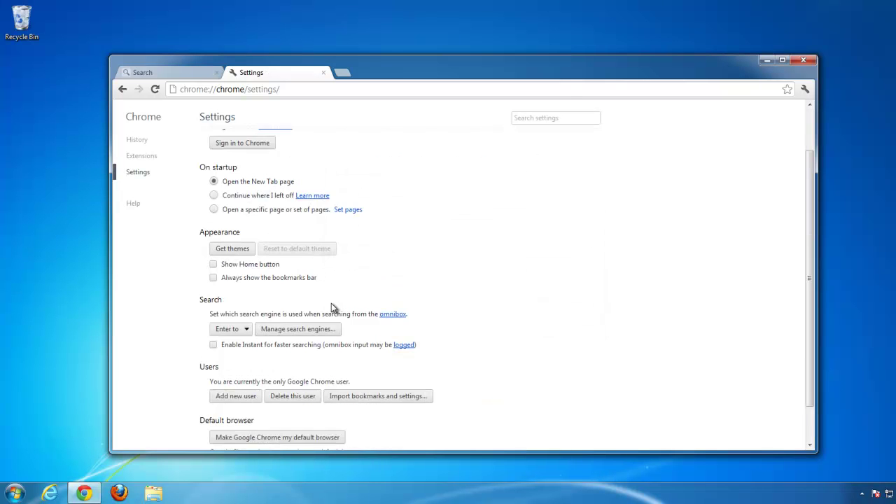
pyautogui.scroll(2, 322, 294)
pyautogui.scroll(-2, 316, 282)
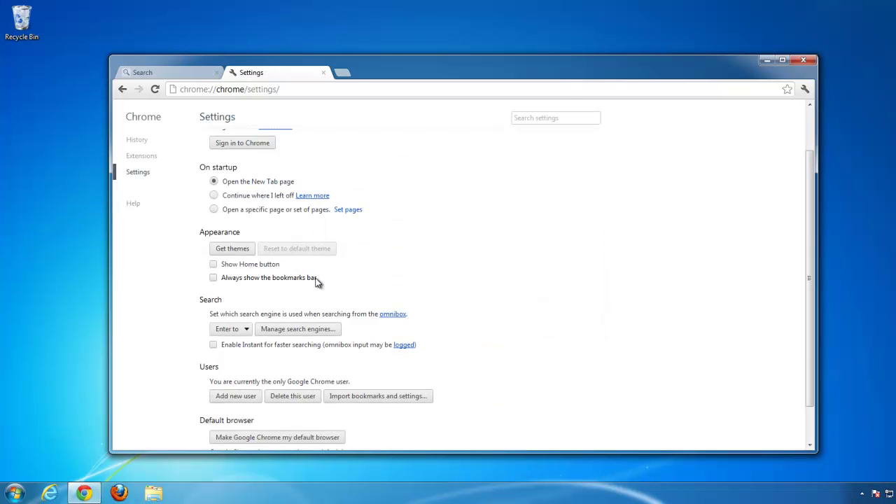
# - Check the extensions list and turn on the Show Home button option in Chrome settings
pyautogui.click(142, 156)
pyautogui.click(139, 173)
pyautogui.scroll(-2, 333, 282)
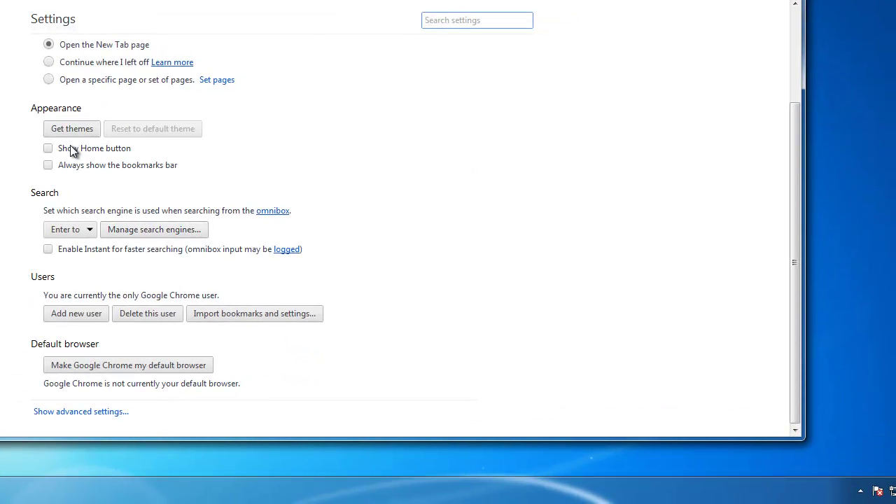
pyautogui.click(49, 148)
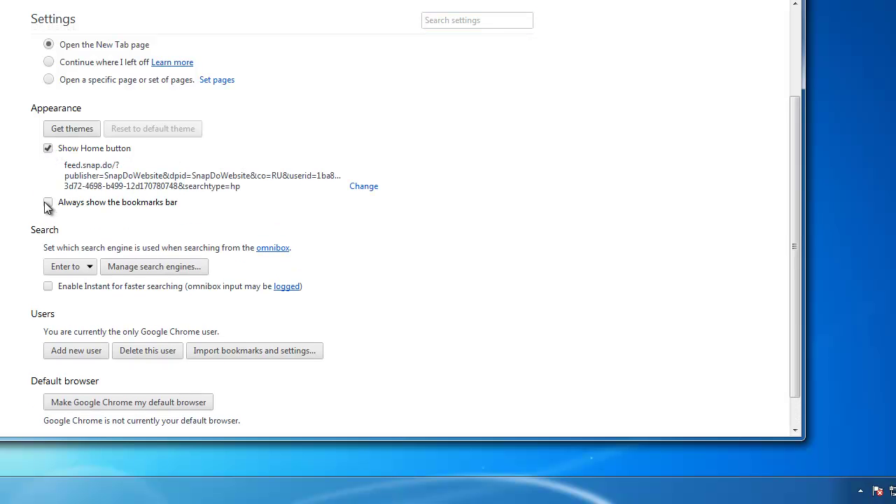
pyautogui.click(47, 203)
pyautogui.click(47, 218)
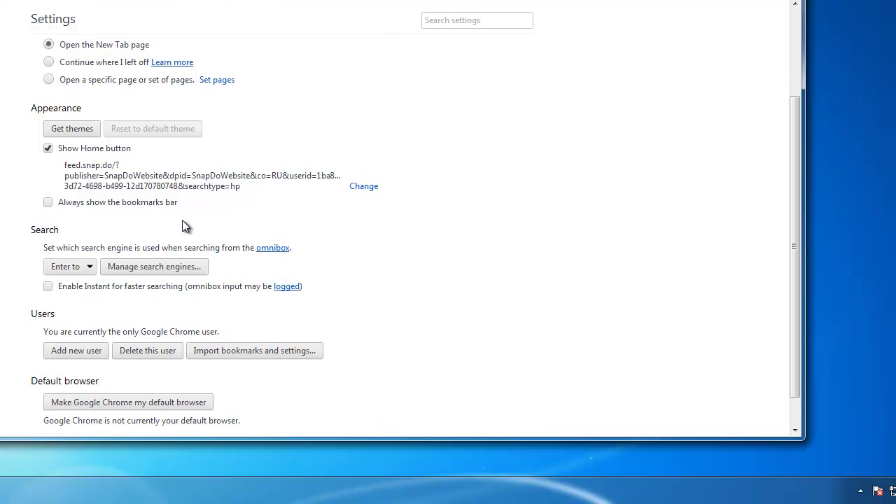
pyautogui.click(364, 186)
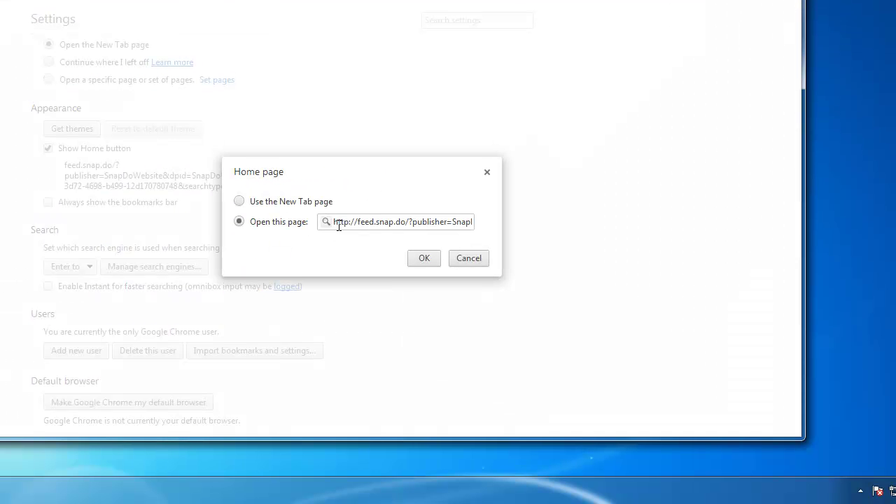
pyautogui.moveTo(365, 225); pyautogui.dragTo(706, 222)
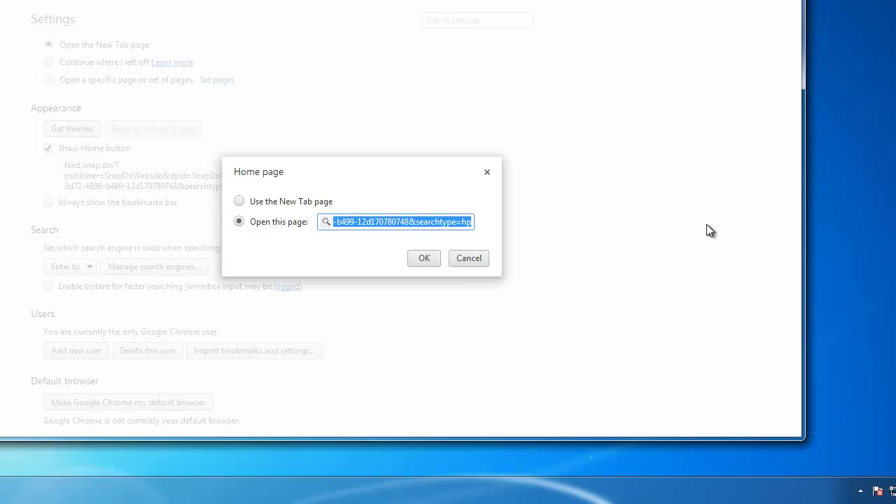
pyautogui.write('http://ww.')
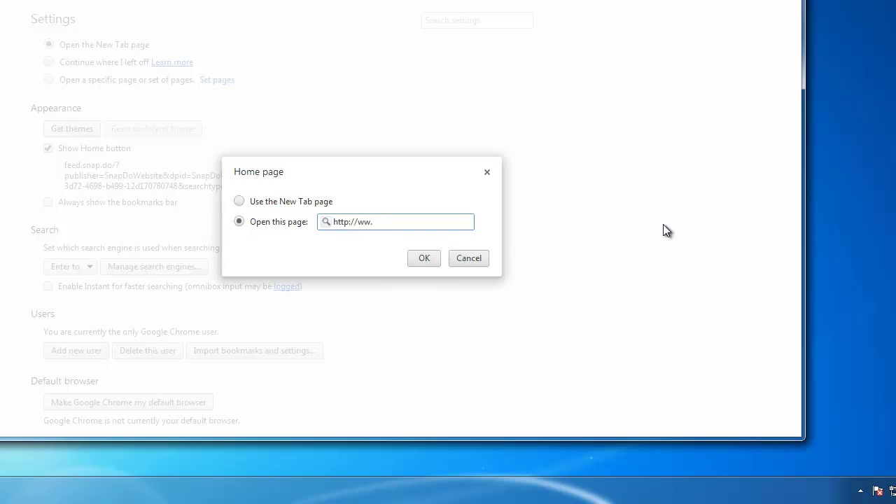
pyautogui.press('BackSpace')
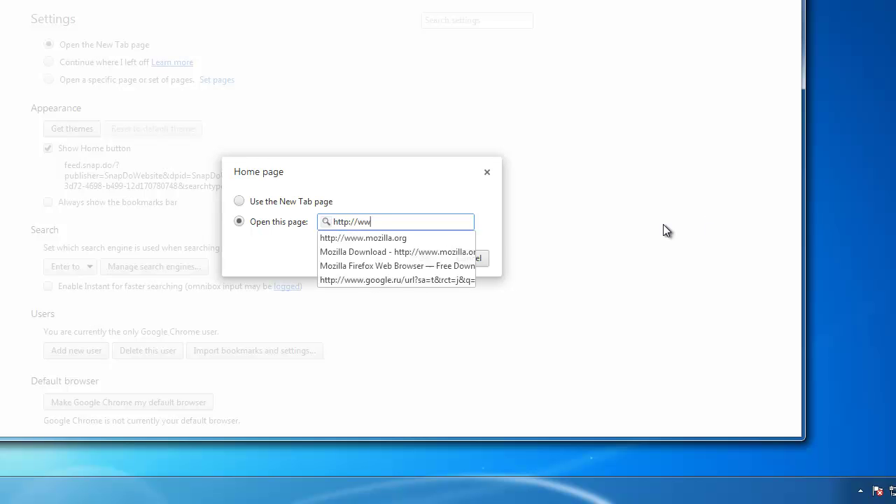
pyautogui.write('w.g')
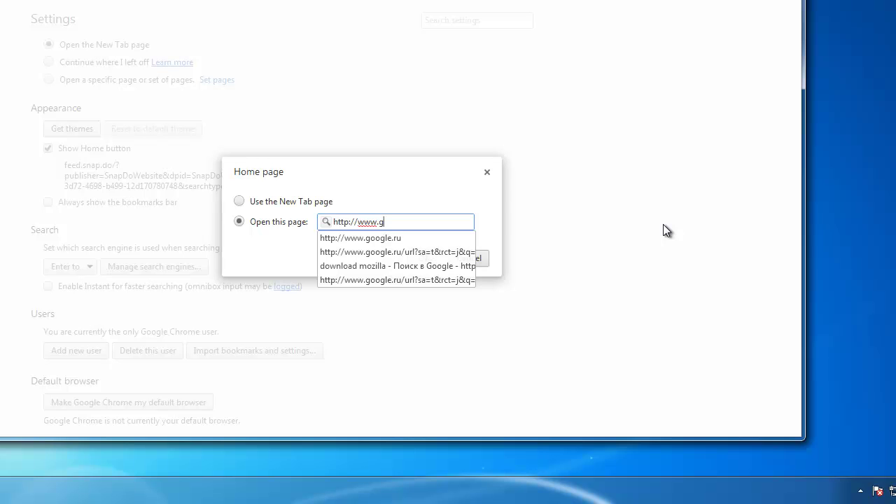
pyautogui.write('oogle.com')
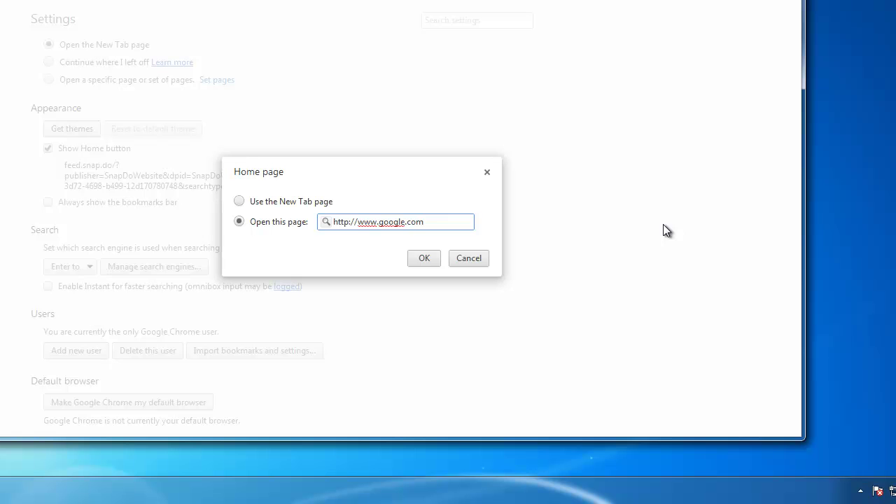
pyautogui.click(424, 259)
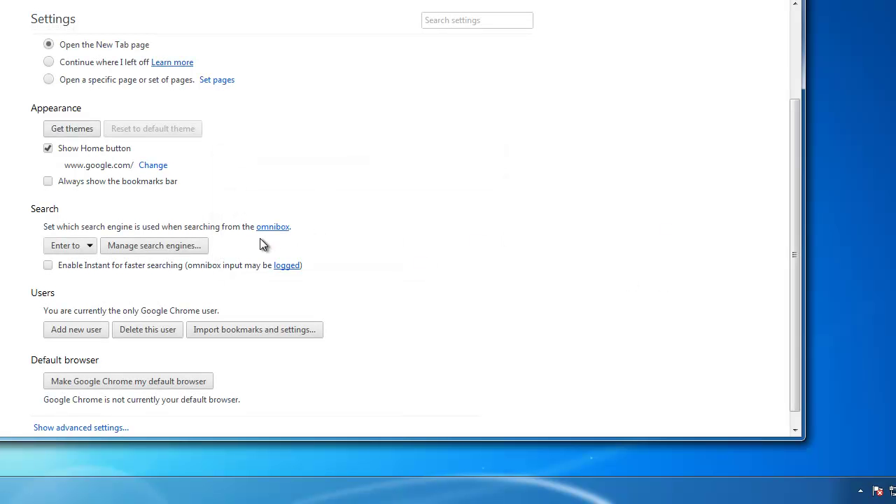
# - Make Google Chrome's default search engine and delete the feed.snap.do search engine entry
pyautogui.click(174, 248)
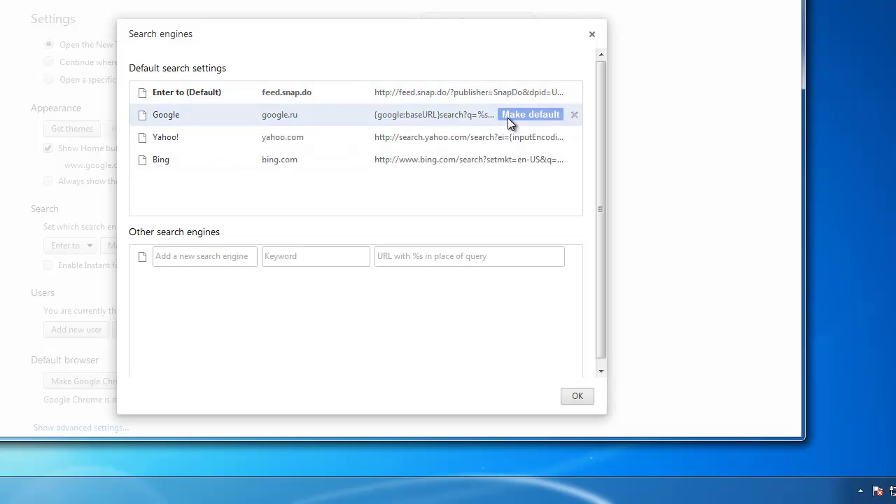
pyautogui.click(519, 114)
pyautogui.click(574, 92)
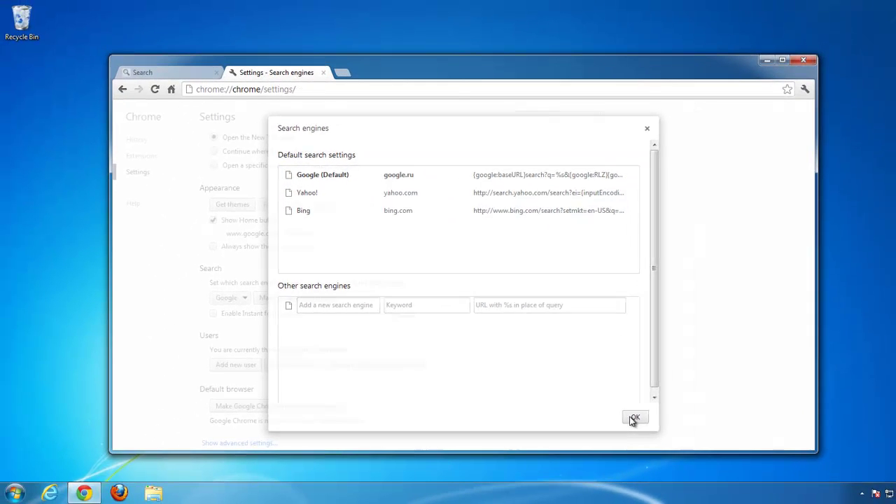
pyautogui.click(633, 418)
# - Review the advanced settings, check a new tab's page, then close the new tab and Settings tab
pyautogui.scroll(-1, 310, 344)
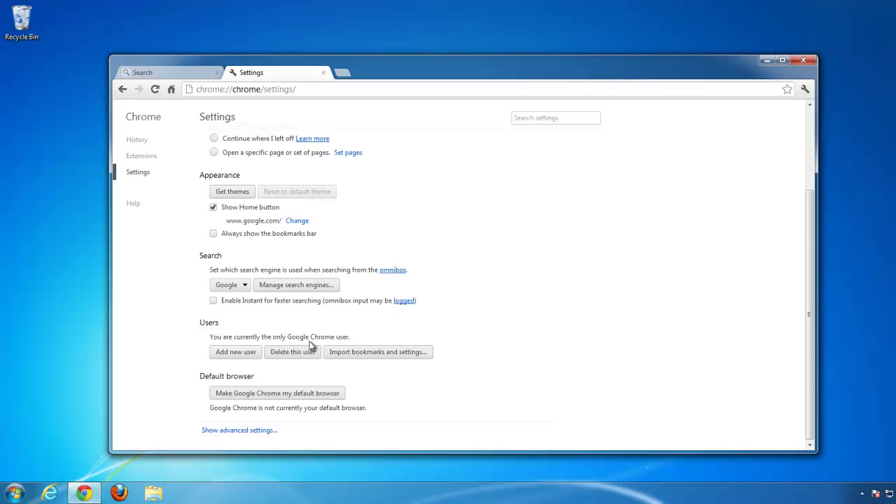
pyautogui.click(255, 432)
pyautogui.scroll(-2, 366, 343)
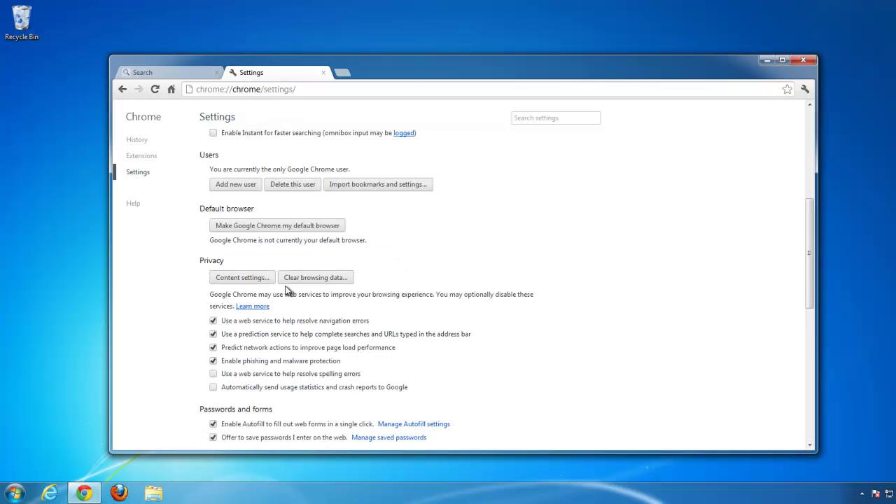
pyautogui.scroll(-4, 304, 280)
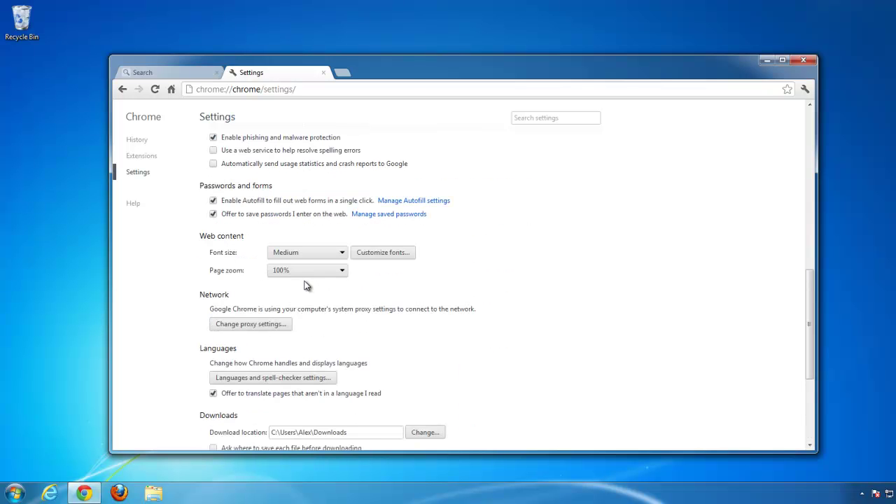
pyautogui.click(341, 73)
pyautogui.click(430, 73)
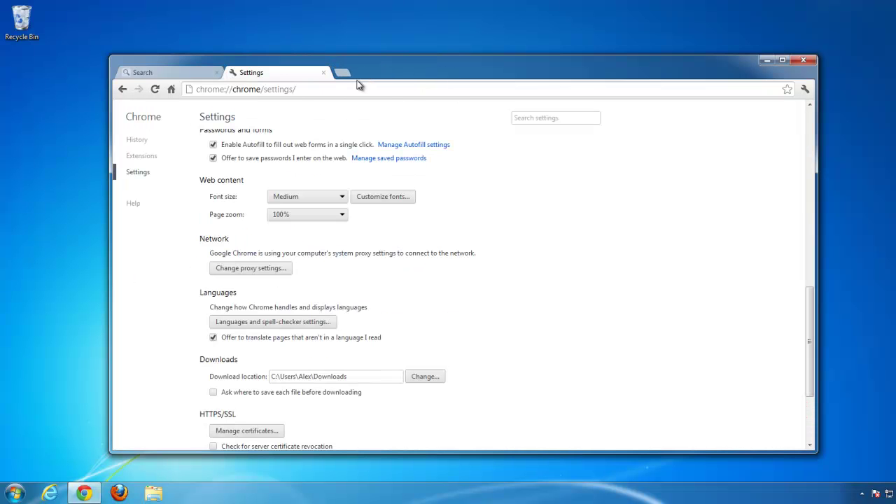
pyautogui.click(323, 72)
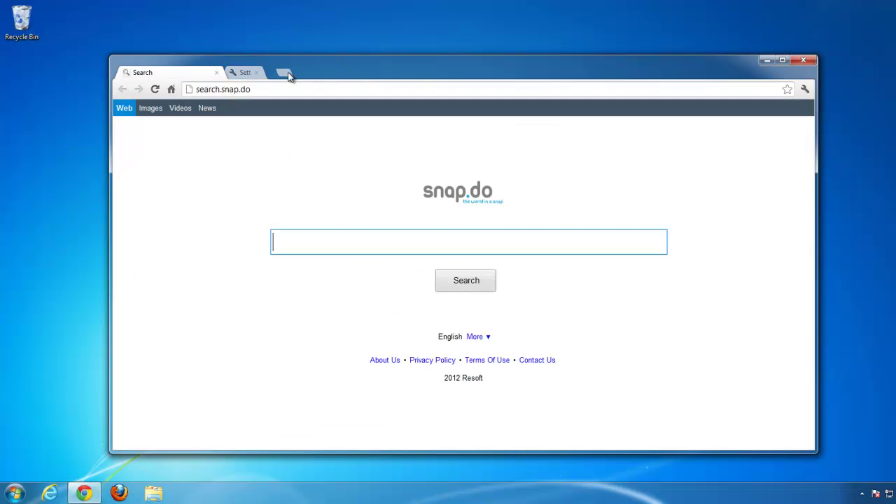
# - Relaunch Chrome to confirm it opens Welcome and New Tab pages, not snap.do, then close it
pyautogui.click(798, 61)
pyautogui.click(84, 493)
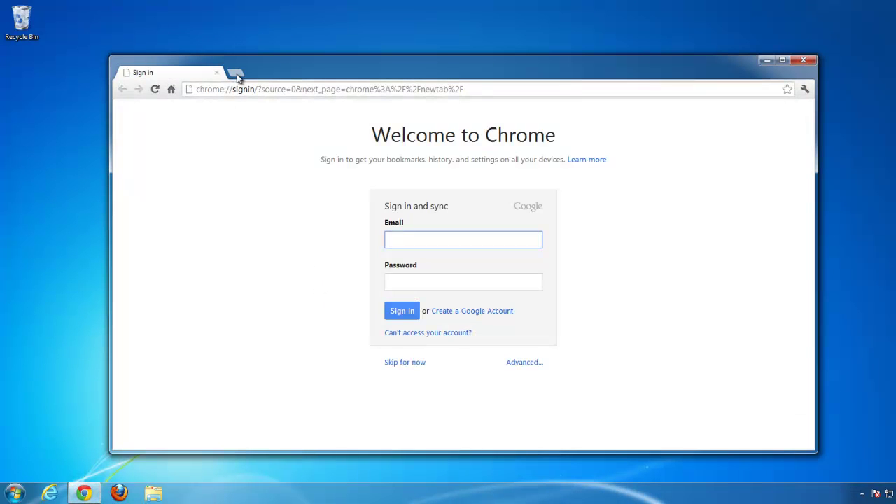
pyautogui.click(236, 74)
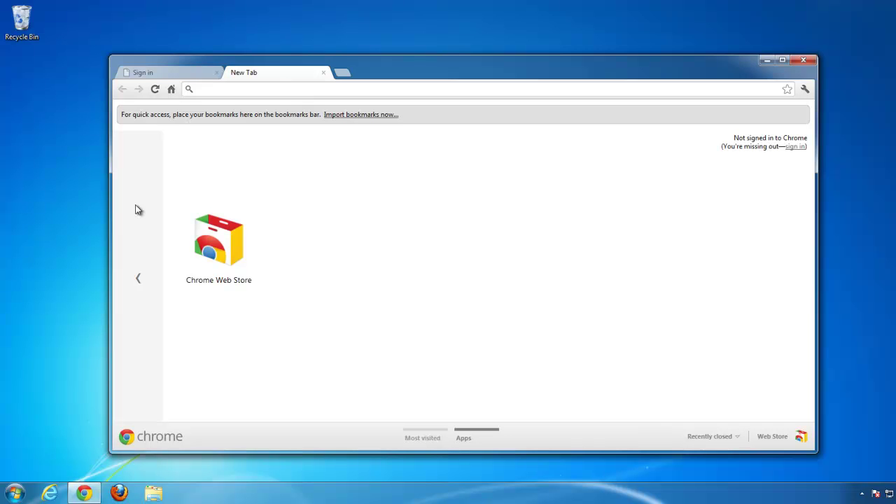
pyautogui.click(217, 73)
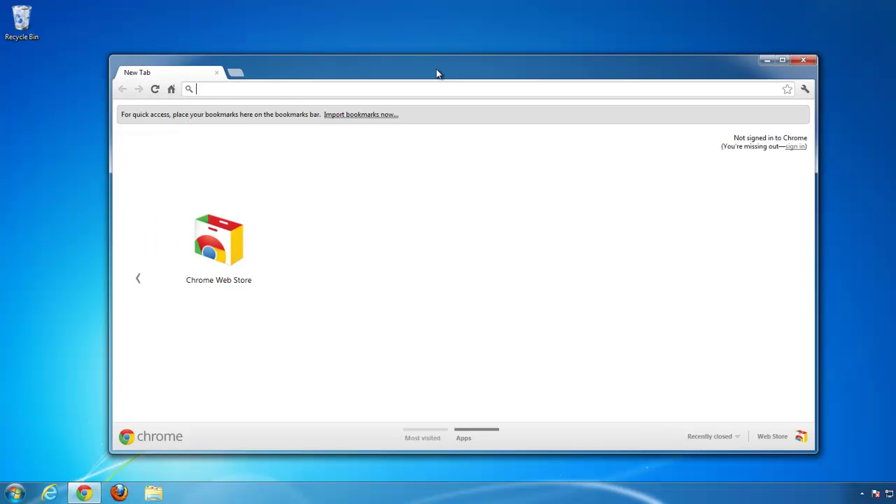
pyautogui.click(803, 60)
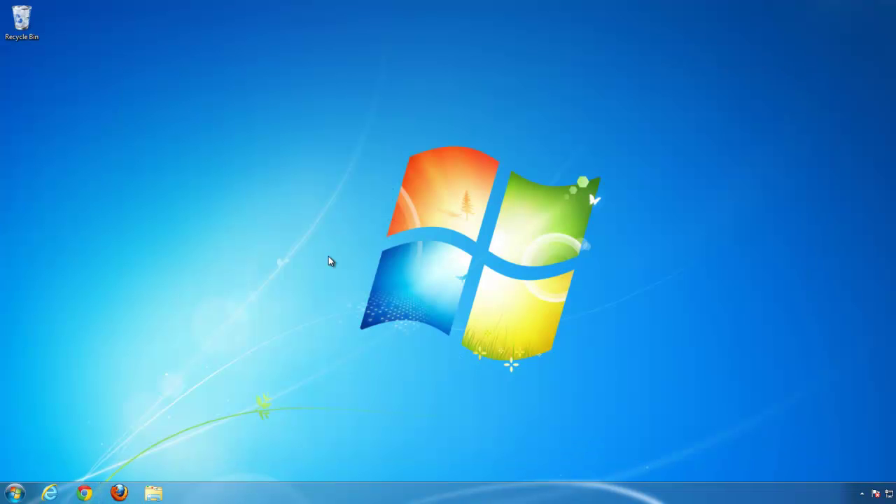
# - Launch Firefox and check its add-ons, confirming only Test Pilot 1.2.1 remains
pyautogui.click(127, 494)
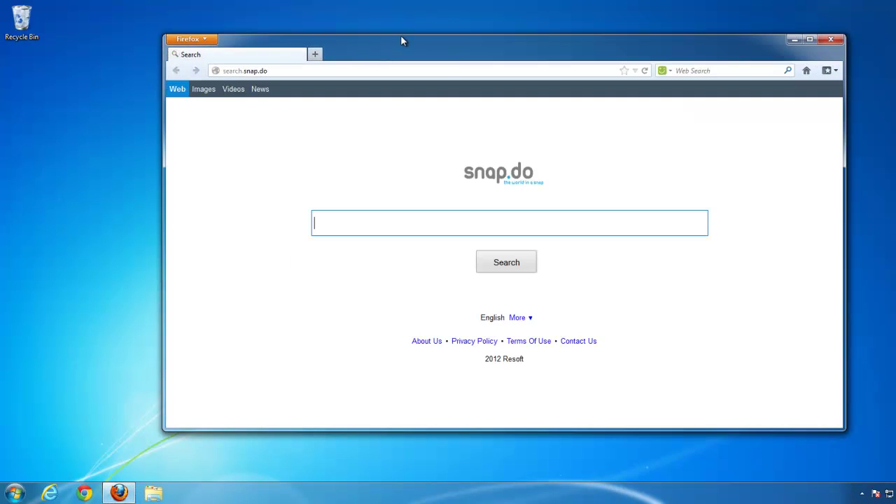
pyautogui.moveTo(401, 35); pyautogui.dragTo(343, 68)
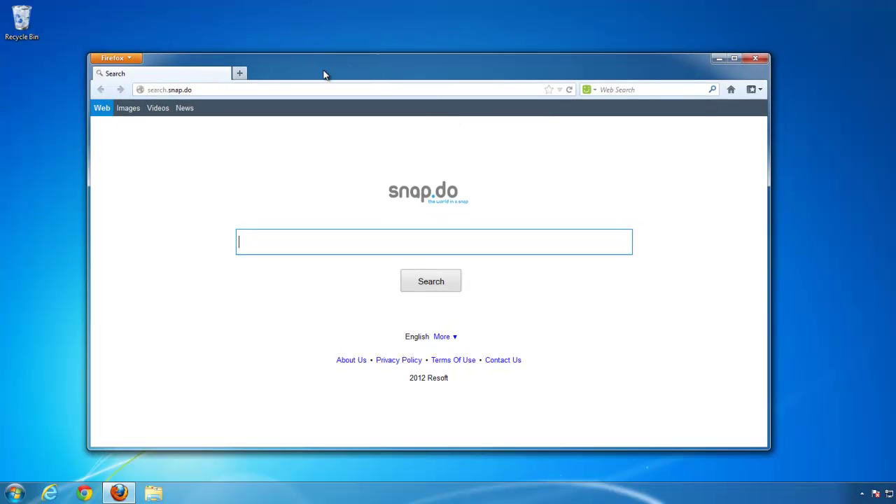
pyautogui.click(122, 59)
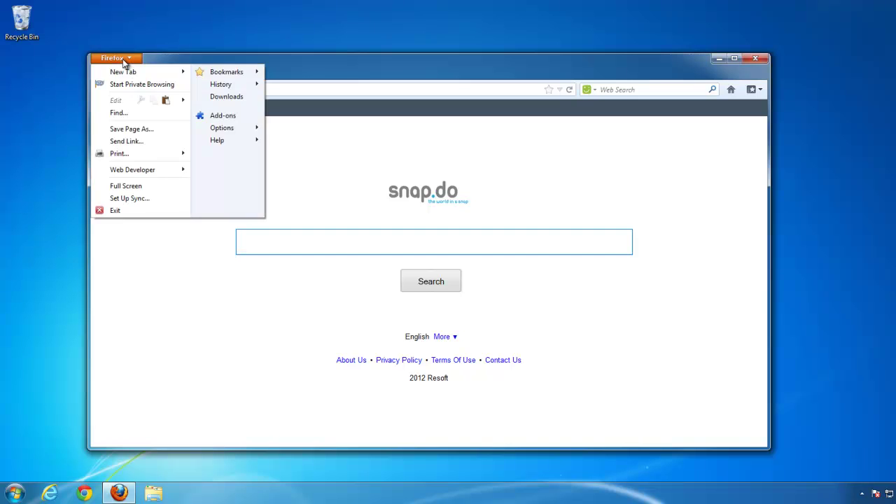
pyautogui.click(234, 118)
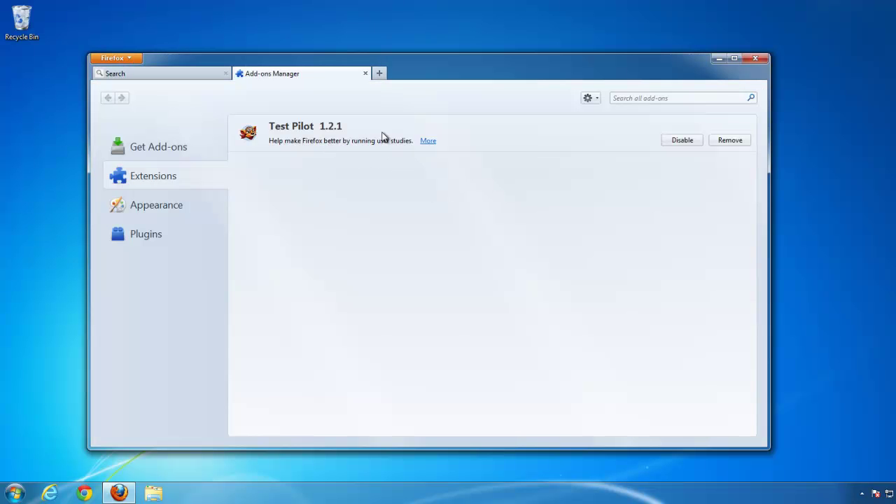
pyautogui.click(167, 147)
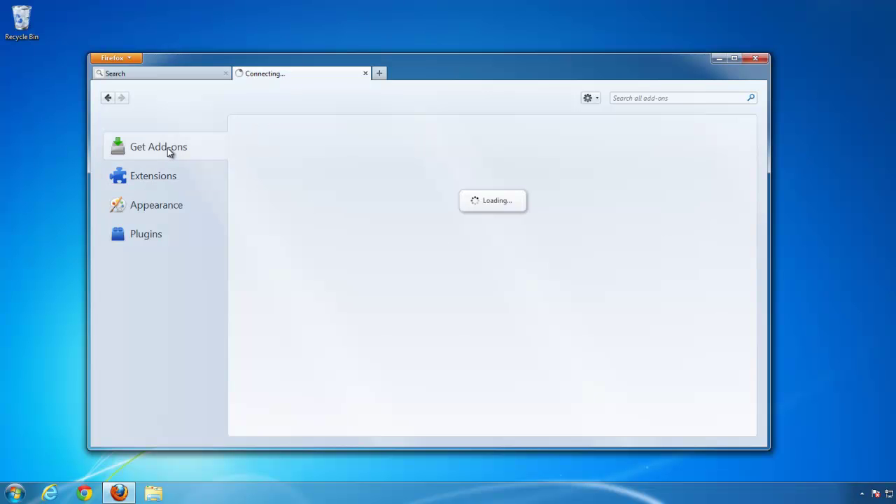
pyautogui.click(155, 203)
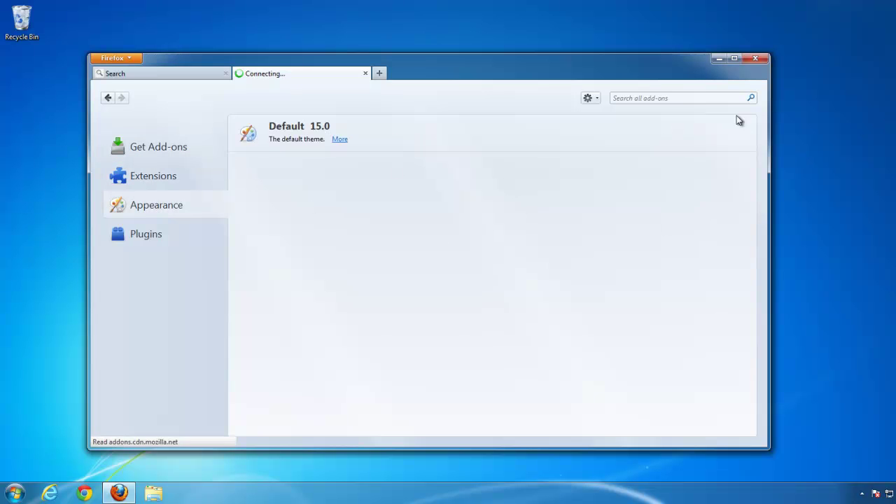
pyautogui.click(365, 73)
# - Restore Firefox's home page to the default Firefox Start Page in Options
pyautogui.click(112, 58)
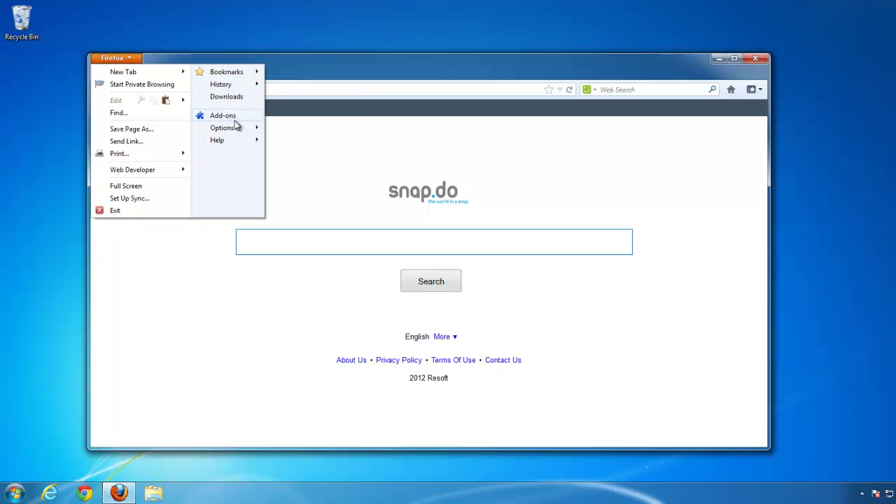
pyautogui.moveTo(238, 127)
pyautogui.click(292, 130)
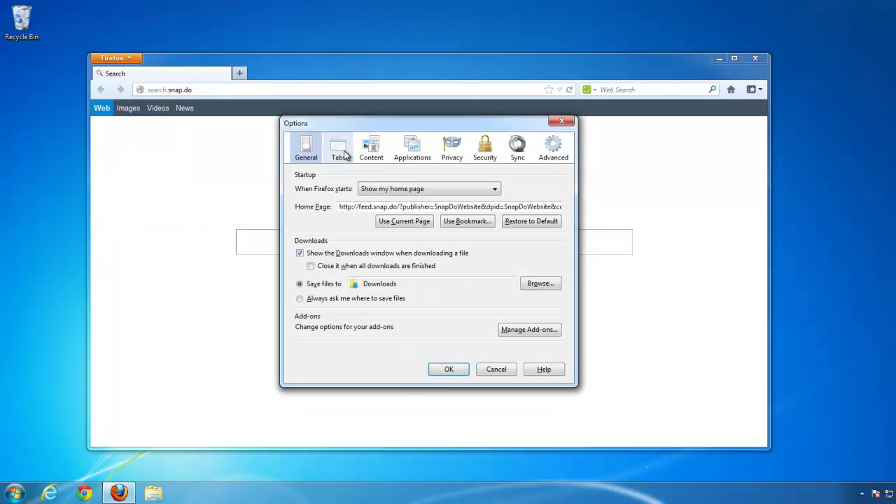
pyautogui.click(531, 223)
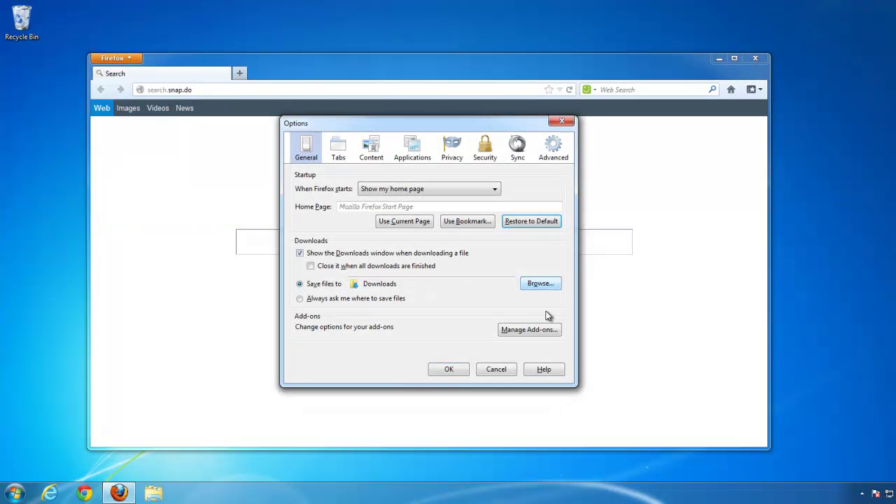
pyautogui.click(448, 369)
pyautogui.click(191, 94)
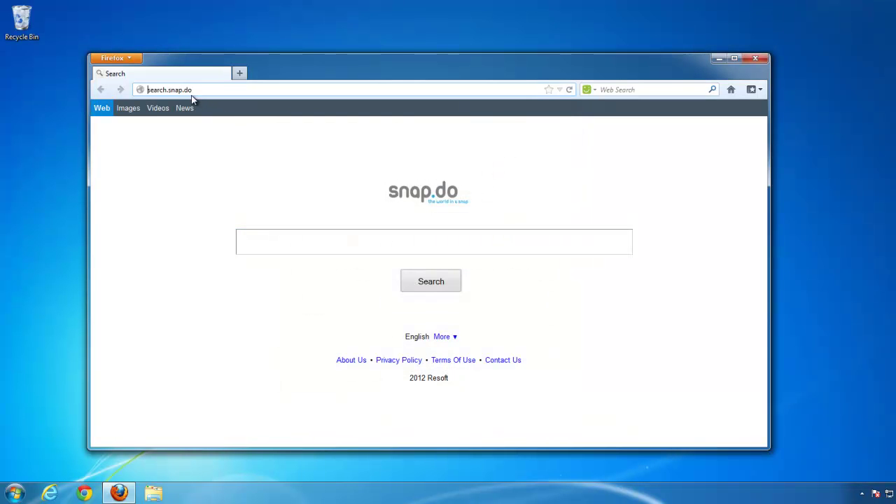
# - Load about:config and accept the warning to show the preferences list
pyautogui.write('about')
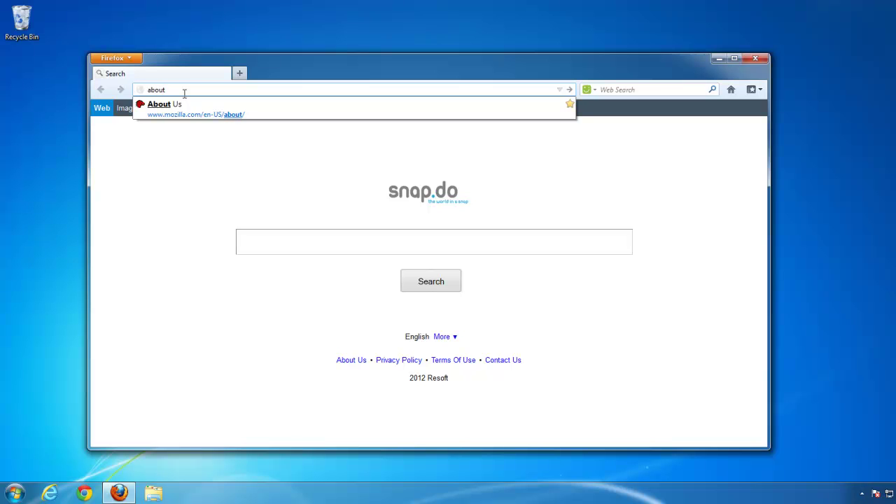
pyautogui.write(':')
pyautogui.press('BackSpace')
pyautogui.write(':config')
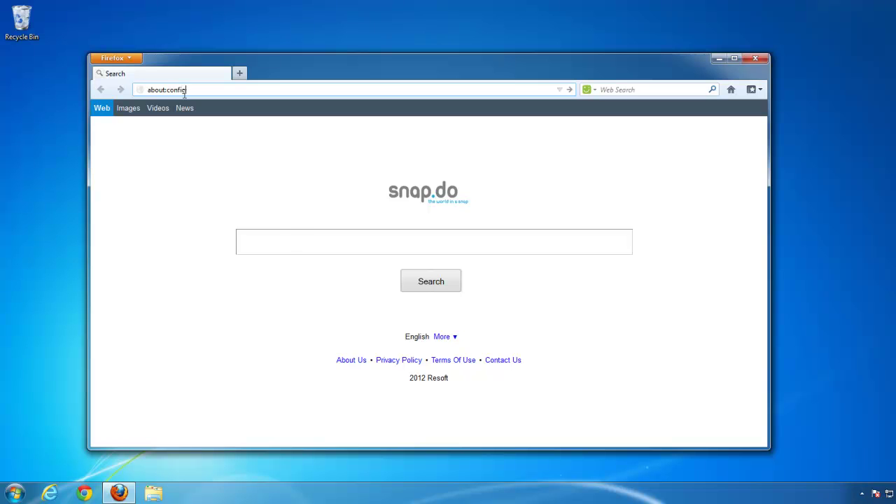
pyautogui.press('Return')
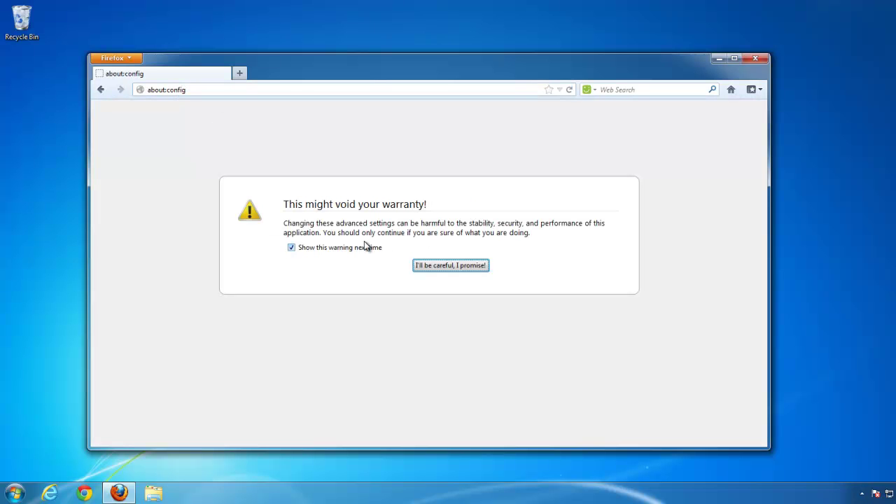
pyautogui.click(448, 268)
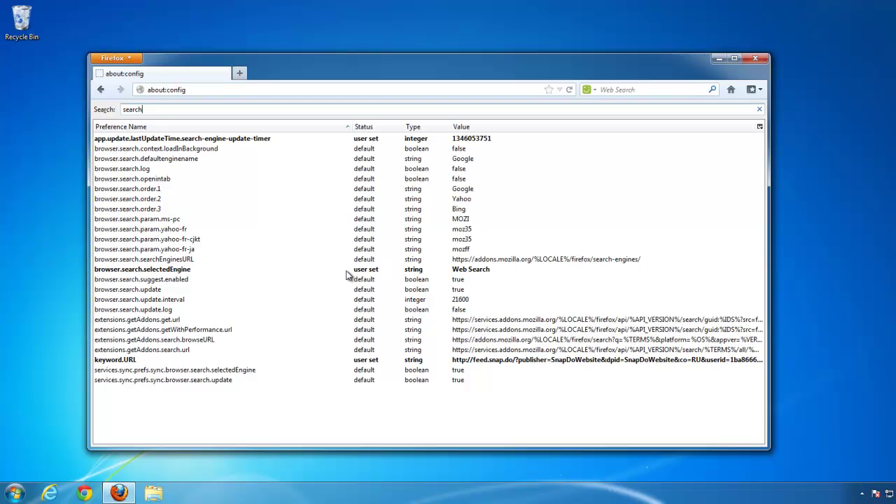
# - Reset browser.search.selectedEngine and the Snap.do keyword.URL preferences to their defaults
pyautogui.rightClick(152, 272)
pyautogui.click(179, 346)
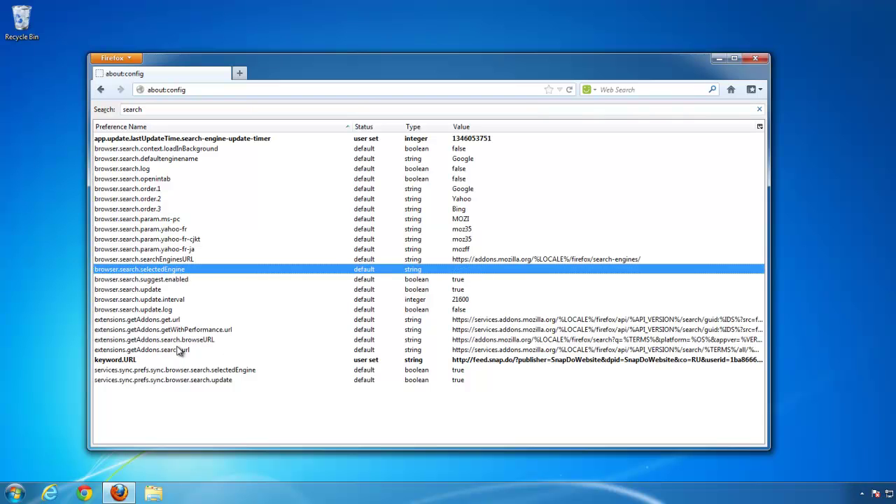
pyautogui.rightClick(154, 360)
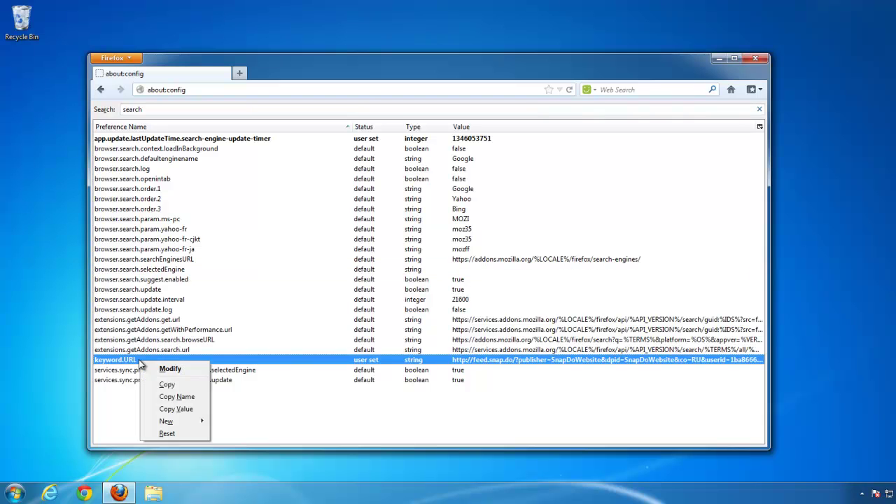
pyautogui.click(172, 438)
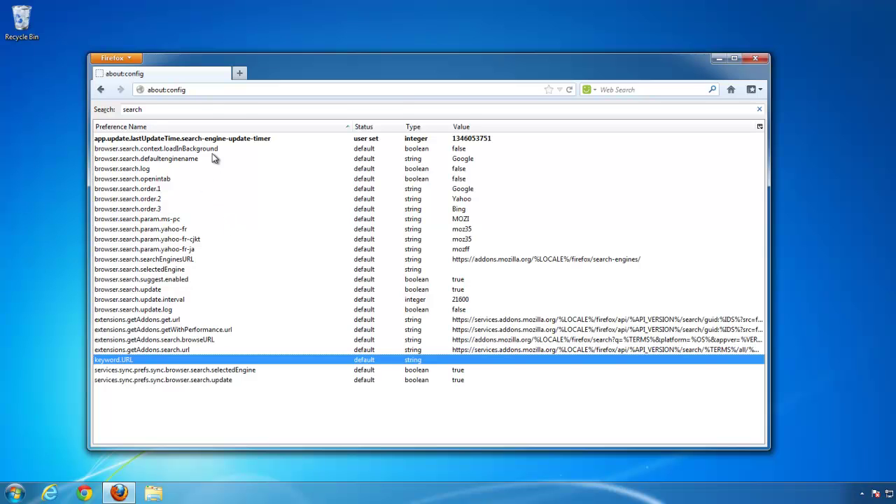
# - Filter for 'snap' and 'newtab', confirming browser.newtab.url still holds about:newtab
pyautogui.hotkey('ctrl', 'f')
pyautogui.write('snap')
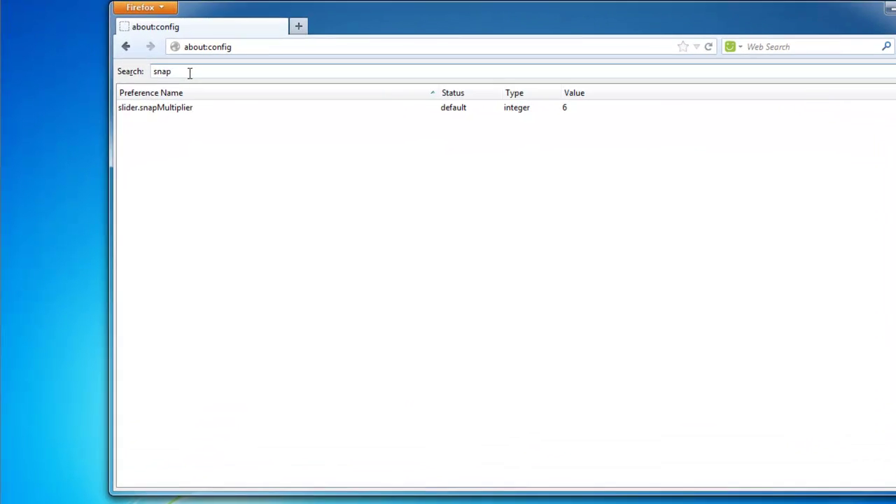
pyautogui.doubleClick(159, 103)
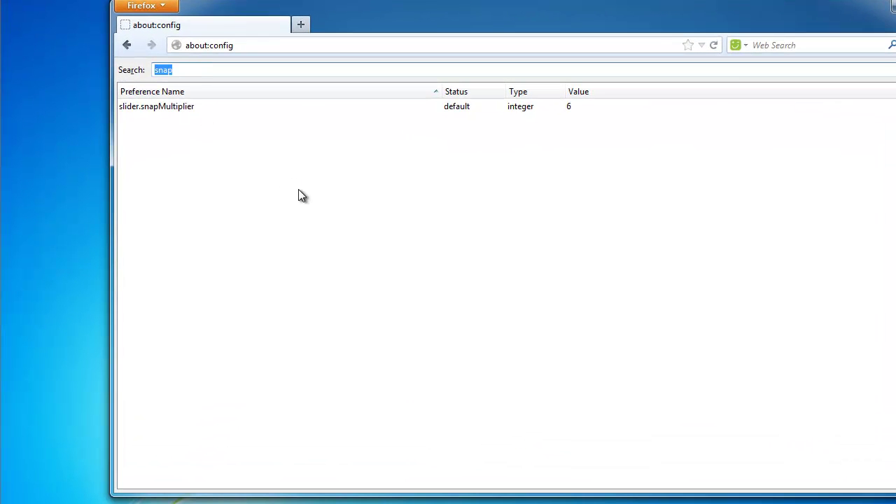
pyautogui.write('newtab')
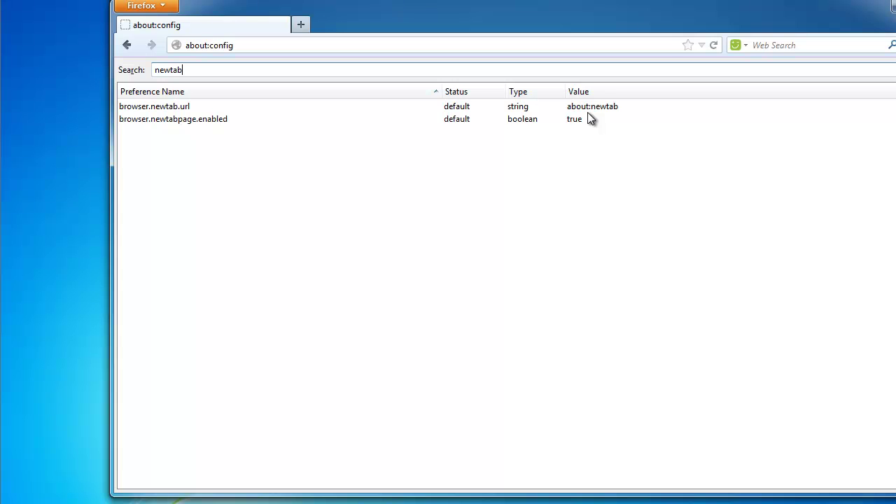
pyautogui.click(149, 111)
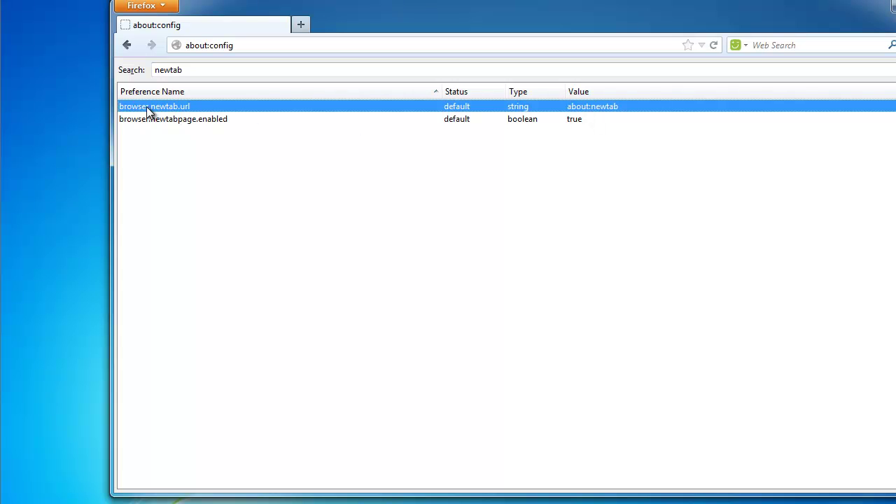
pyautogui.doubleClick(569, 108)
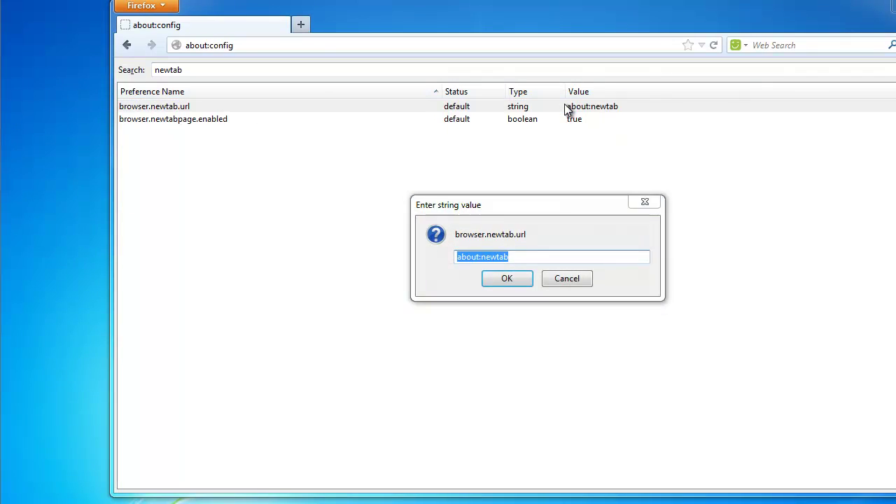
pyautogui.click(642, 203)
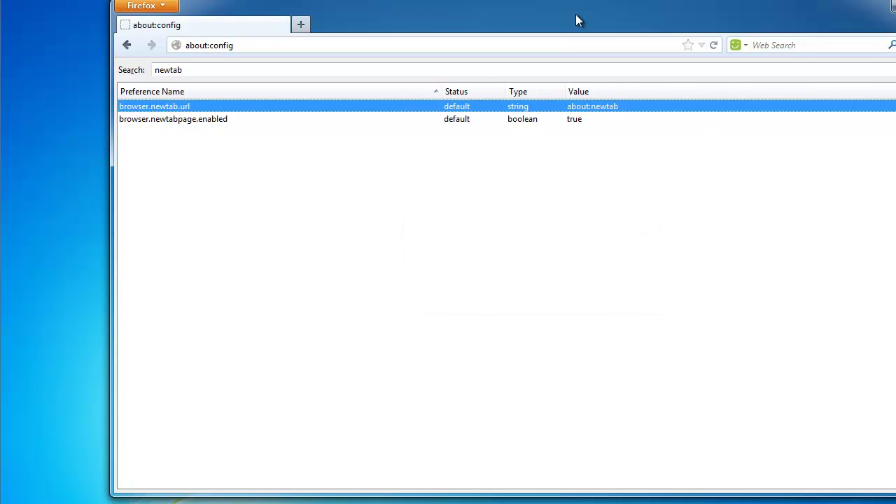
# - Remove the Web Search engine in Manage Search Engines and confirm
pyautogui.click(745, 45)
pyautogui.click(792, 189)
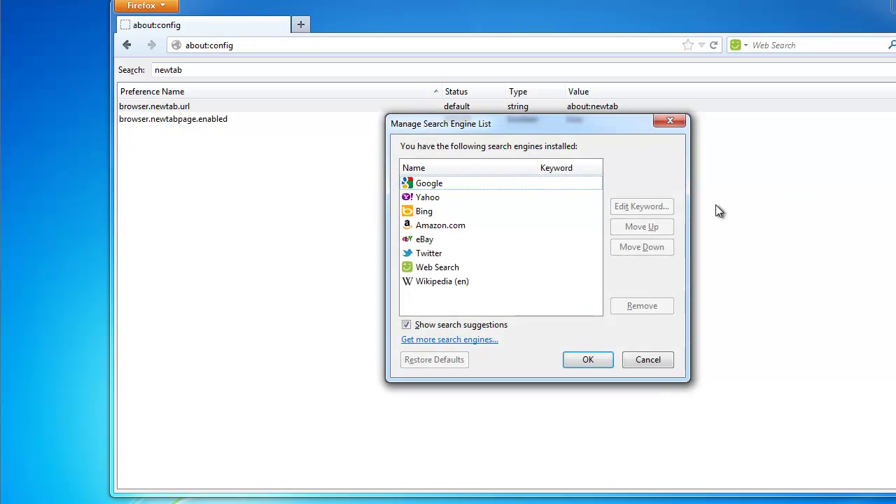
pyautogui.click(436, 266)
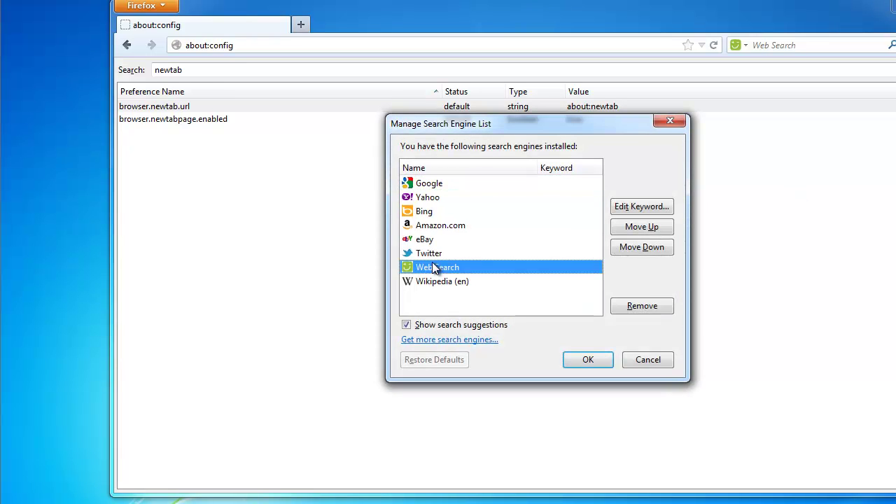
pyautogui.click(654, 306)
pyautogui.click(588, 360)
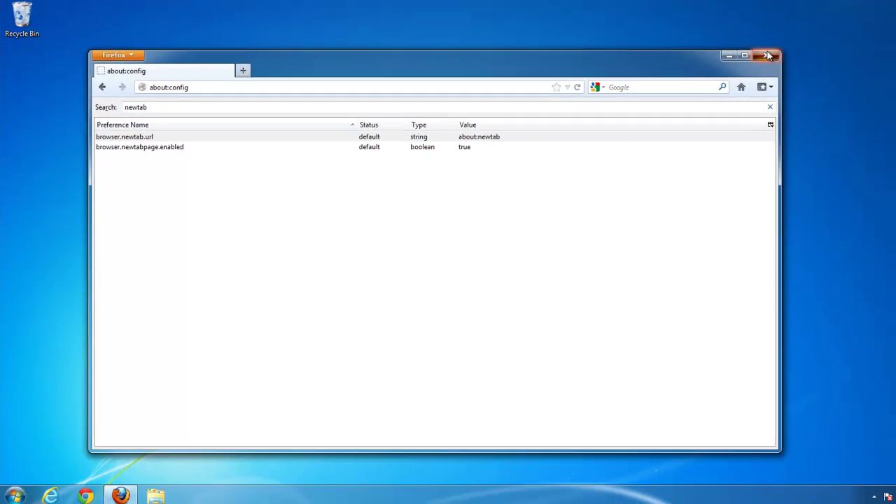
# - Restart Firefox to verify the default Start Page, then close all its tabs
pyautogui.hotkey('alt', 'F4')
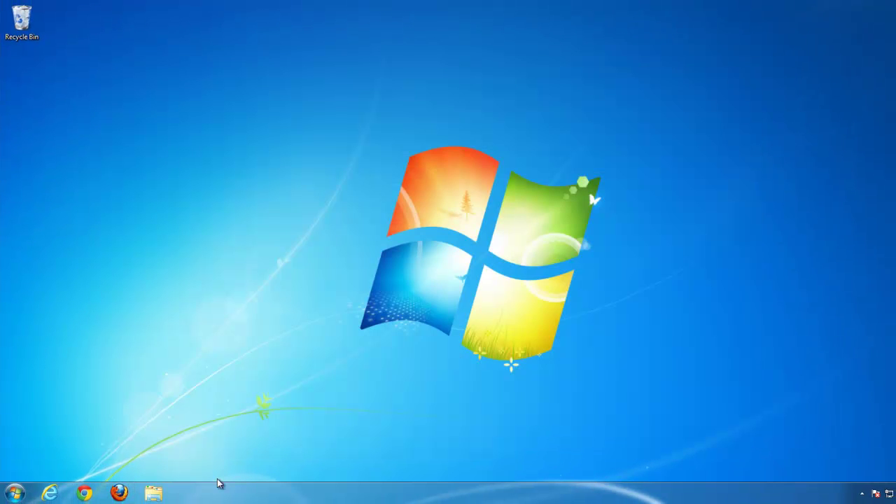
pyautogui.click(119, 492)
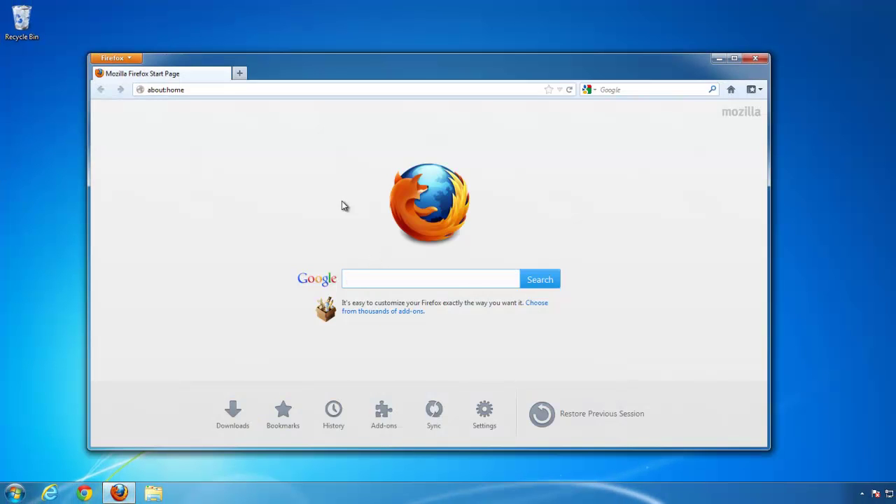
pyautogui.click(239, 73)
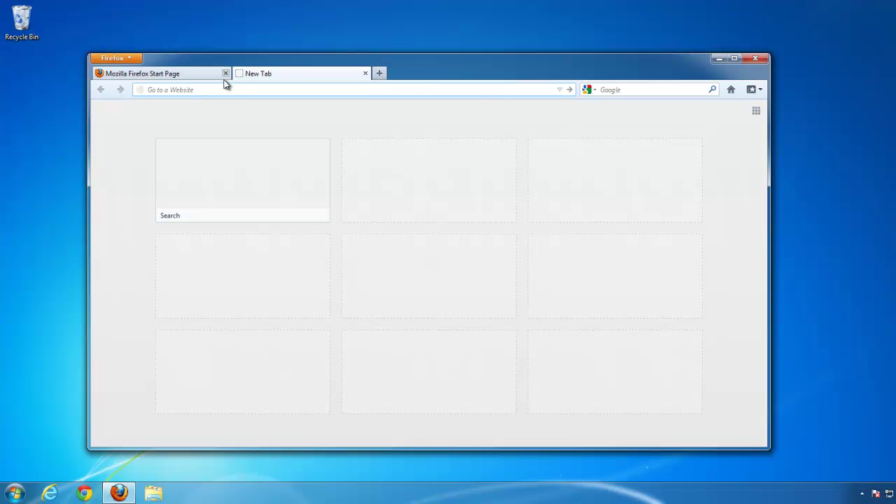
pyautogui.click(320, 148)
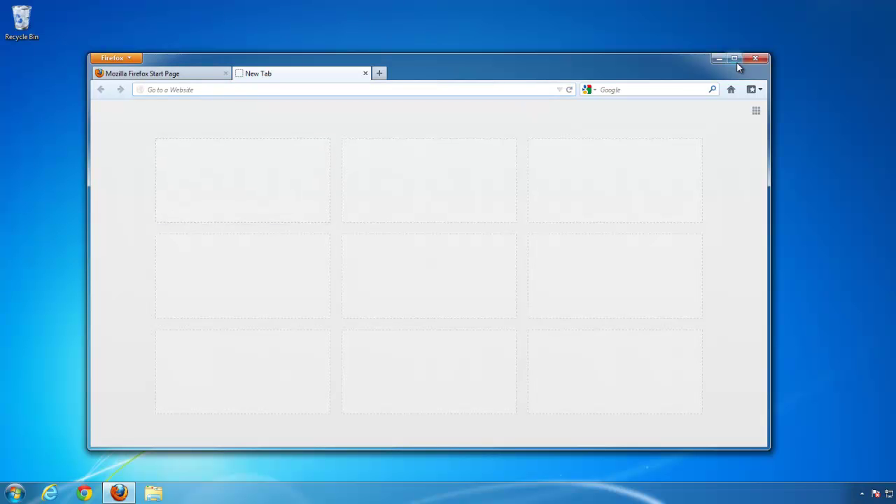
pyautogui.click(756, 58)
pyautogui.click(403, 275)
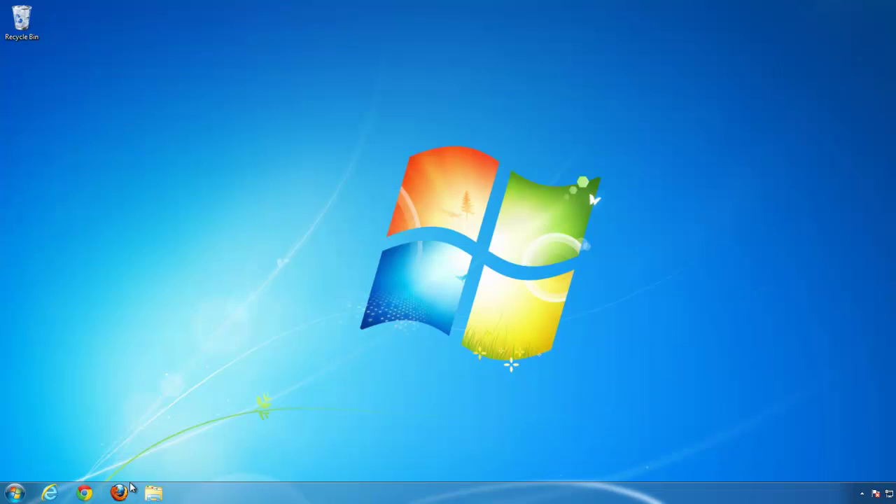
# - Launch regedit from the Start menu as administrator, allowing the UAC prompt
pyautogui.click(15, 493)
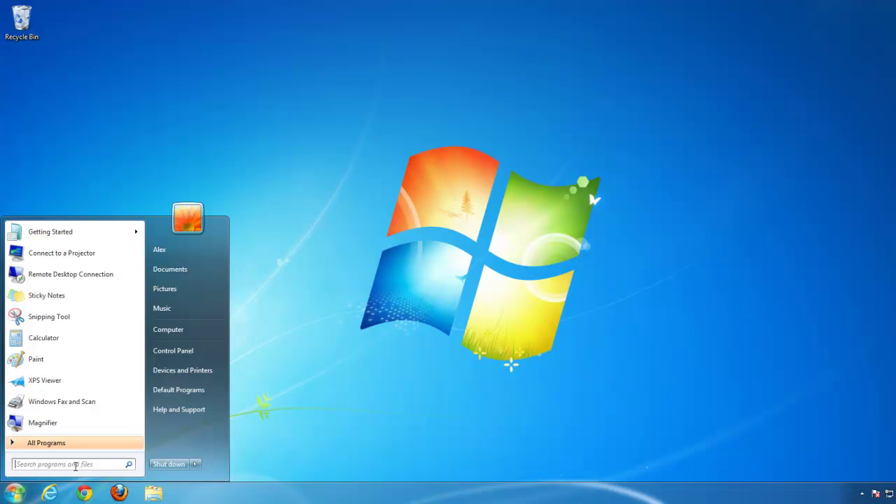
pyautogui.write('regedit')
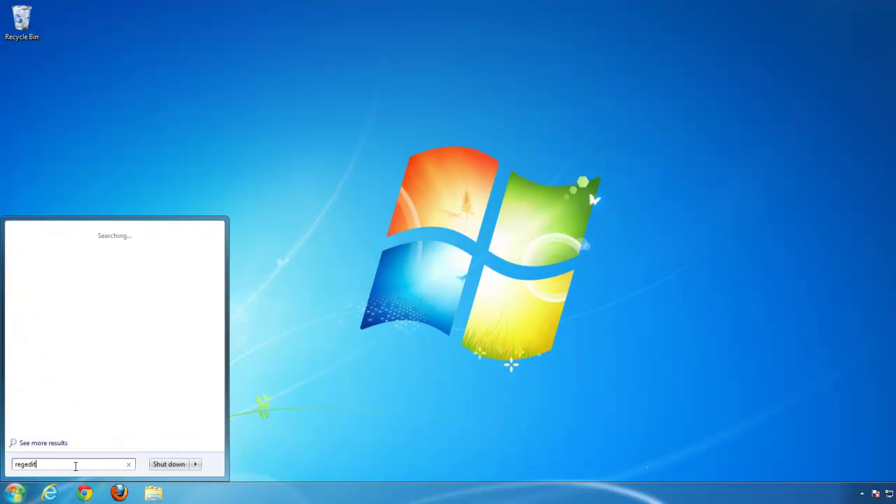
pyautogui.rightClick(32, 249)
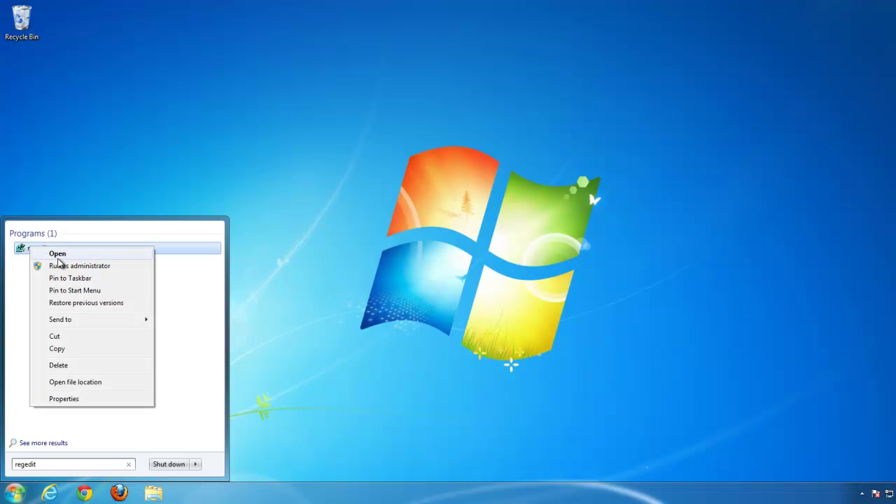
pyautogui.click(65, 268)
pyautogui.click(179, 338)
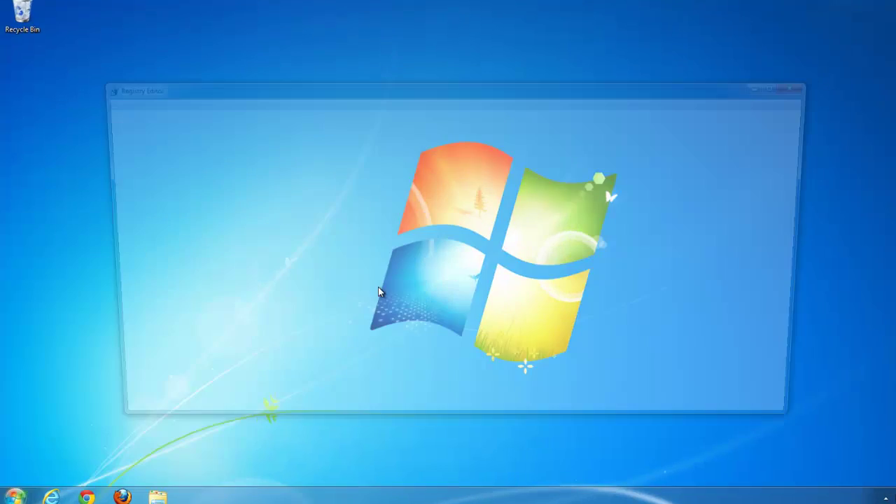
# - Open Registry Editor's Find dialog and enter snap.do as the search text
pyautogui.click(146, 56)
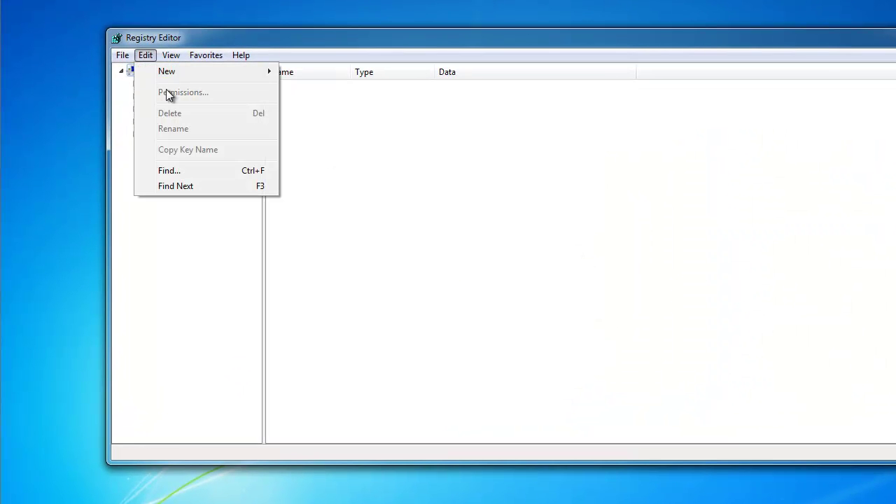
pyautogui.click(171, 170)
pyautogui.write('snap.do')
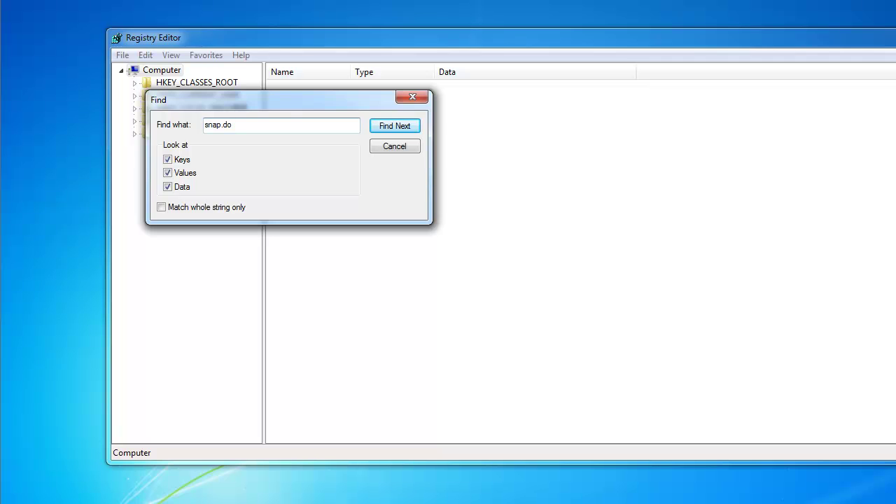
# - Find snap.do, delete the Snap.Do CLSID key, and jump to the next match
pyautogui.click(408, 124)
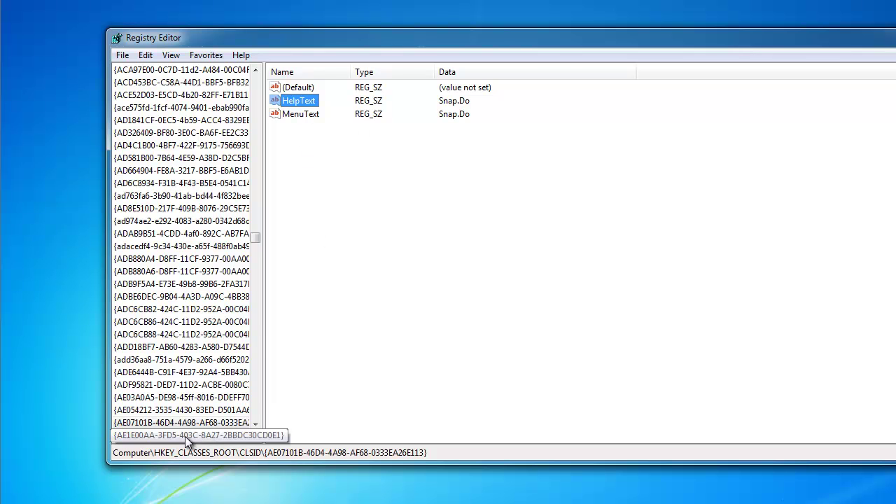
pyautogui.moveTo(185, 436); pyautogui.dragTo(153, 434)
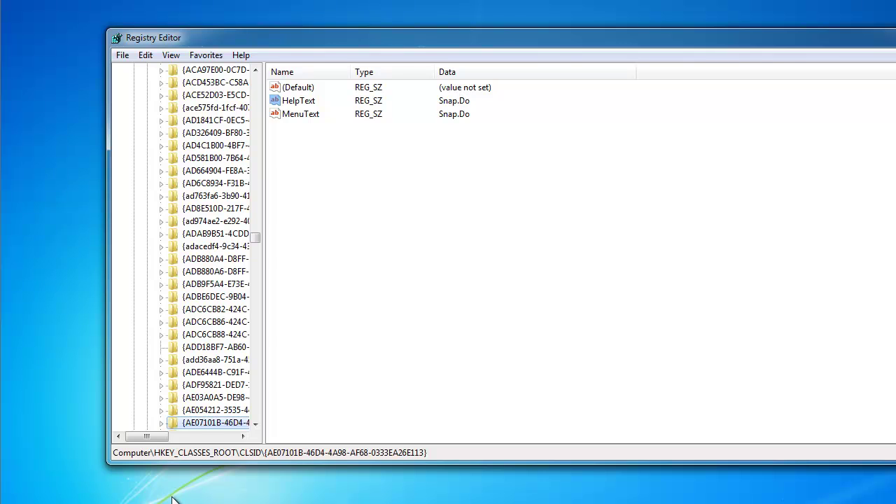
pyautogui.press('Delete')
pyautogui.click(676, 228)
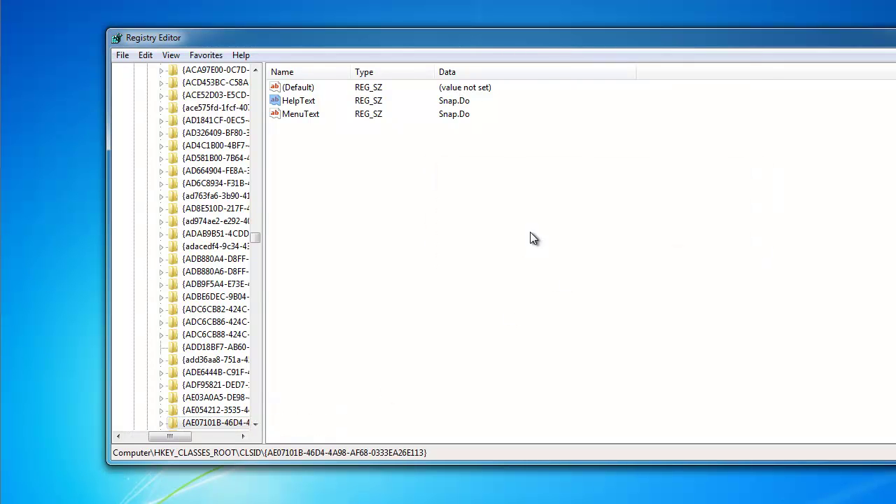
pyautogui.press('F3')
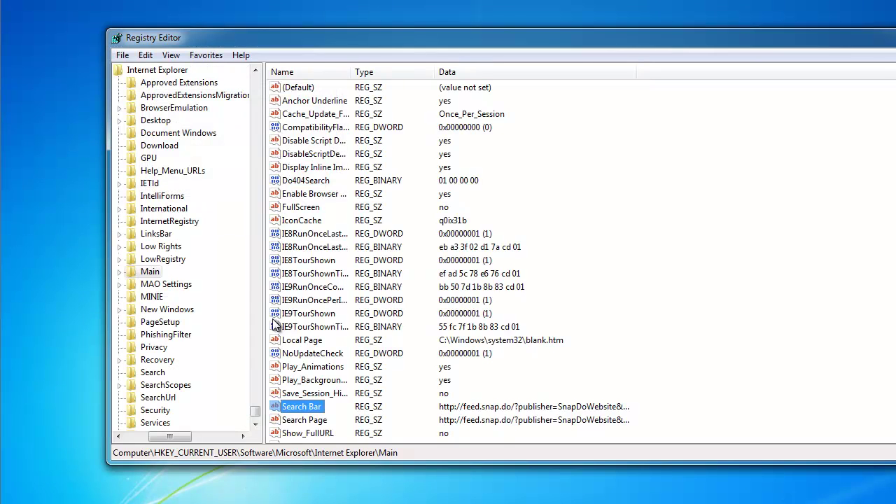
pyautogui.scroll(-2, 270, 389)
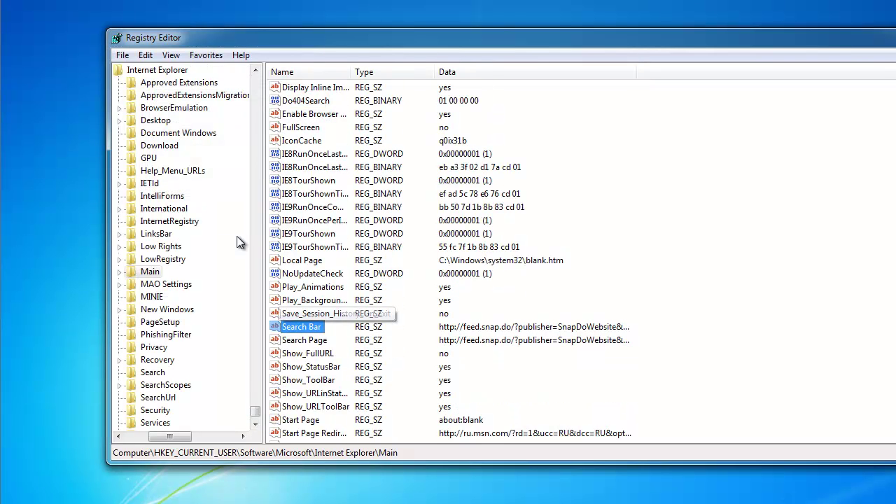
pyautogui.doubleClick(303, 327)
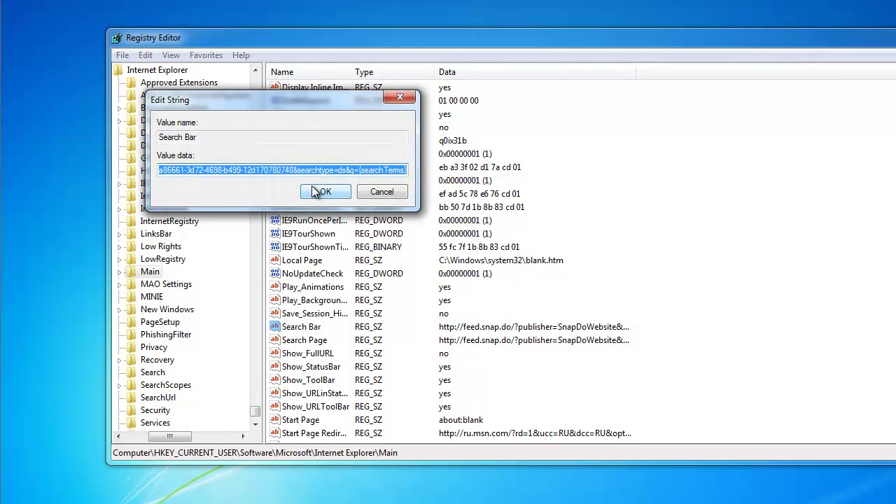
pyautogui.click(400, 172)
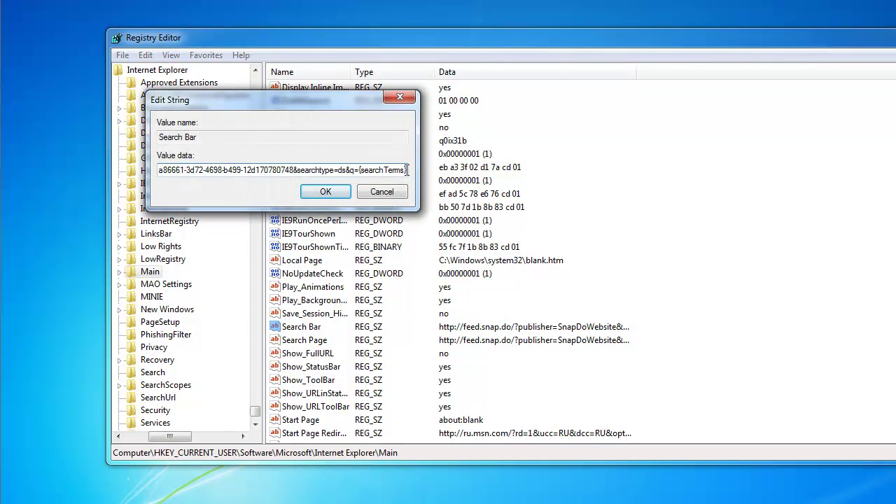
pyautogui.moveTo(406, 170); pyautogui.dragTo(9, 170)
pyautogui.moveTo(121, 157); pyautogui.dragTo(189, 163)
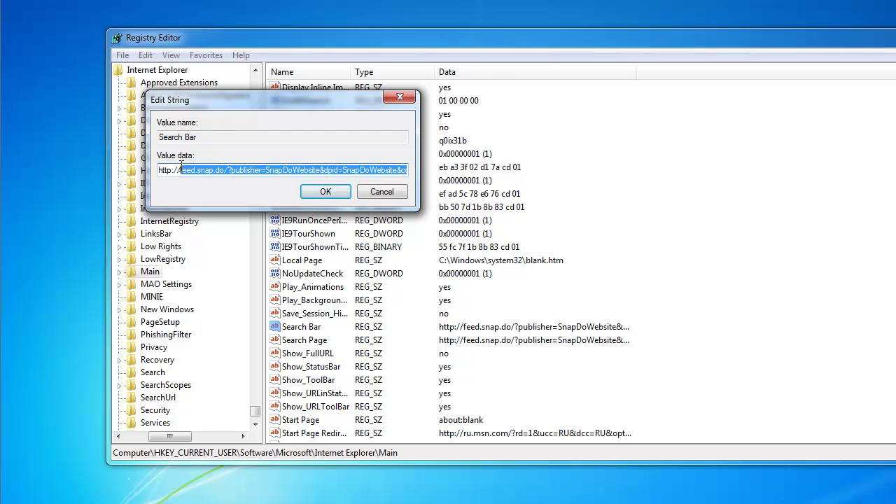
pyautogui.press('BackSpace')
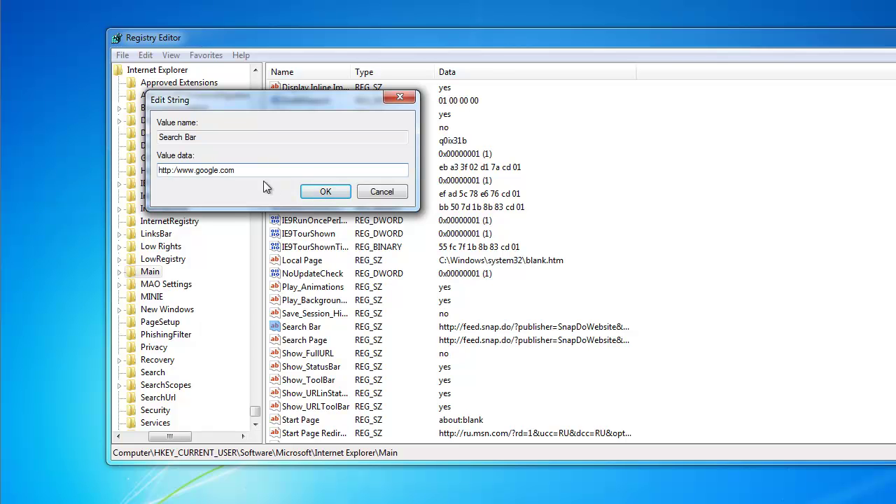
pyautogui.moveTo(241, 172); pyautogui.dragTo(158, 173)
pyautogui.rightClick(167, 173)
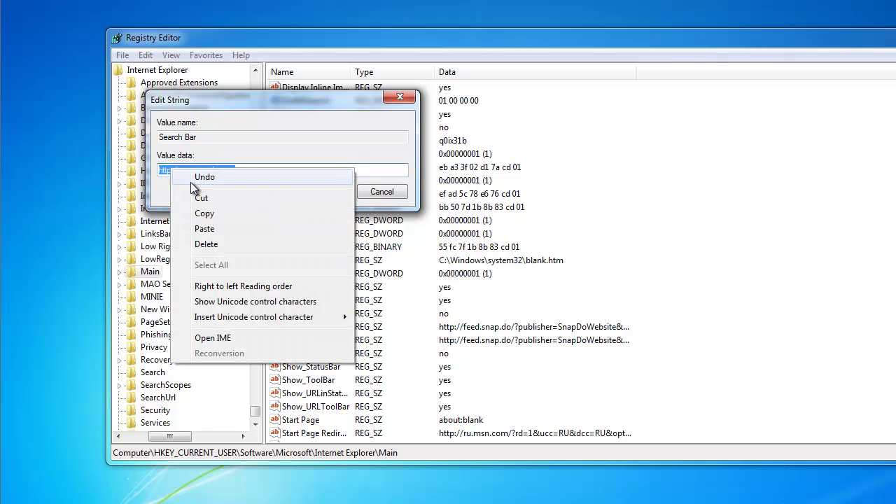
pyautogui.click(218, 214)
pyautogui.click(334, 192)
pyautogui.doubleClick(324, 340)
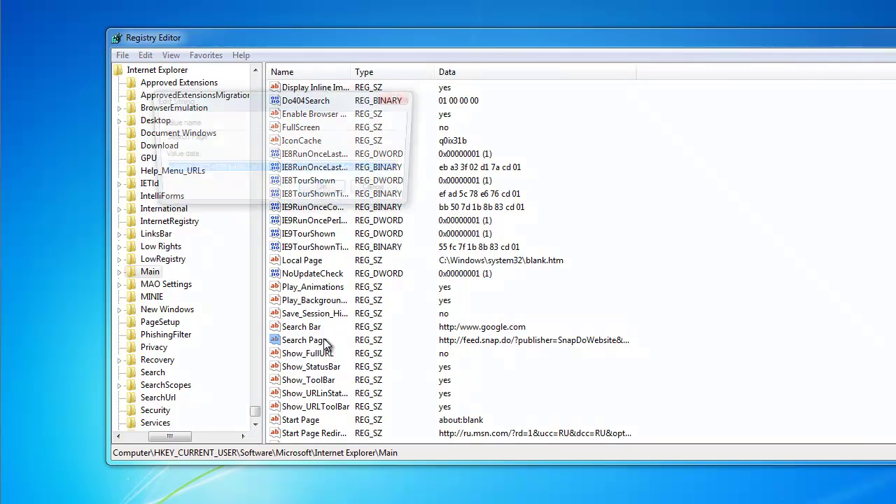
pyautogui.hotkey('ctrl', 'v')
pyautogui.click(325, 192)
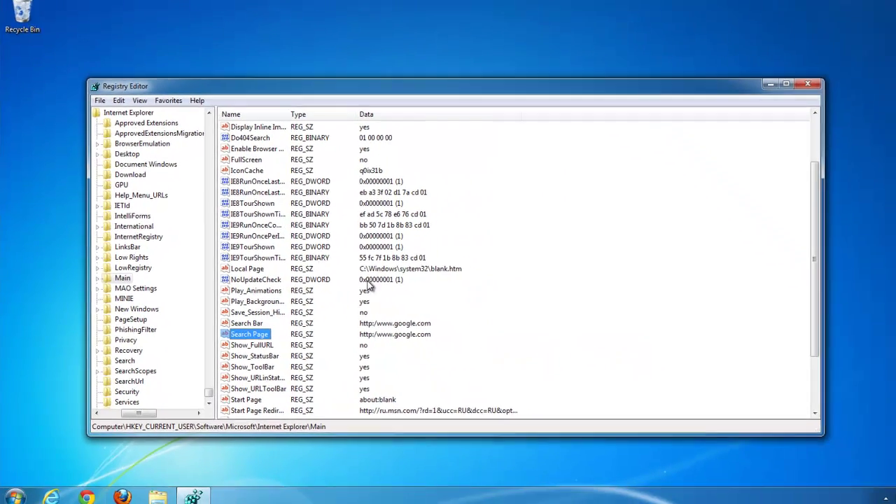
pyautogui.scroll(-1, 377, 294)
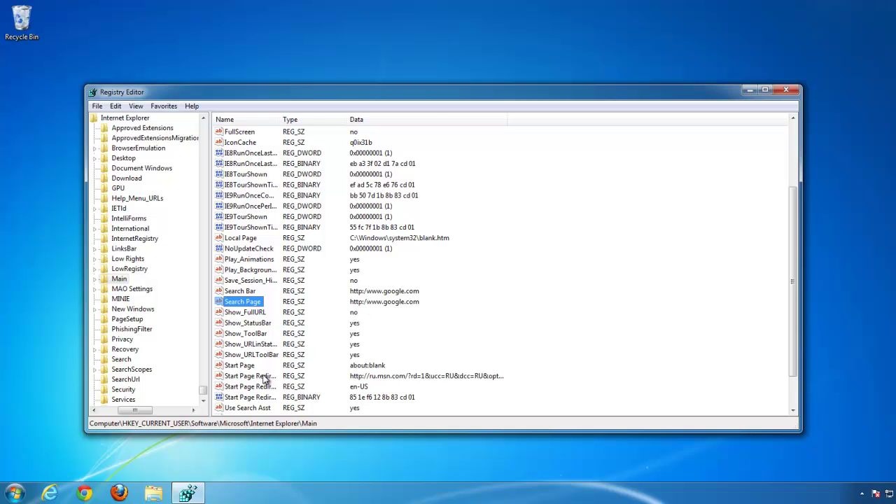
pyautogui.moveTo(276, 117); pyautogui.dragTo(425, 119)
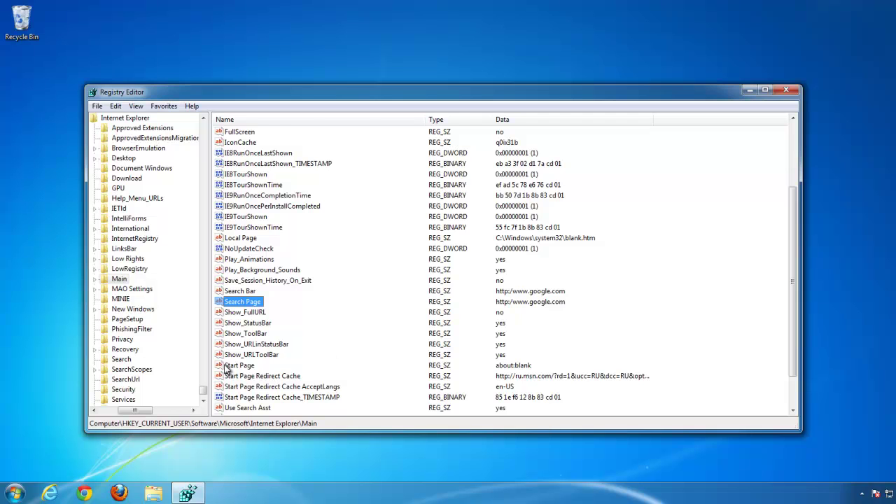
pyautogui.press('F3')
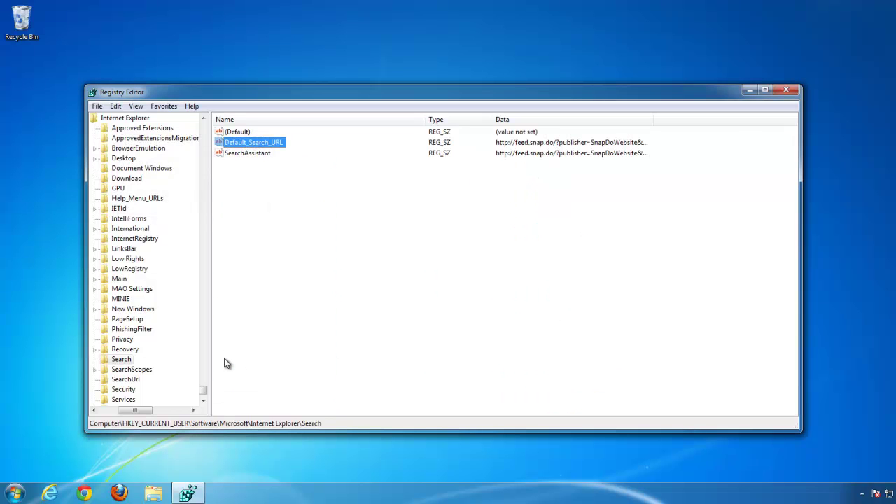
pyautogui.click(121, 361)
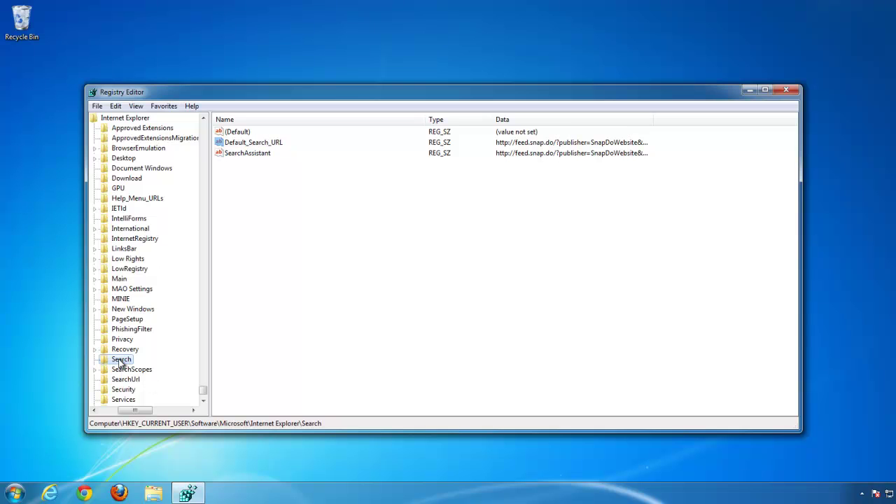
pyautogui.doubleClick(259, 145)
pyautogui.hotkey('ctrl', 'v')
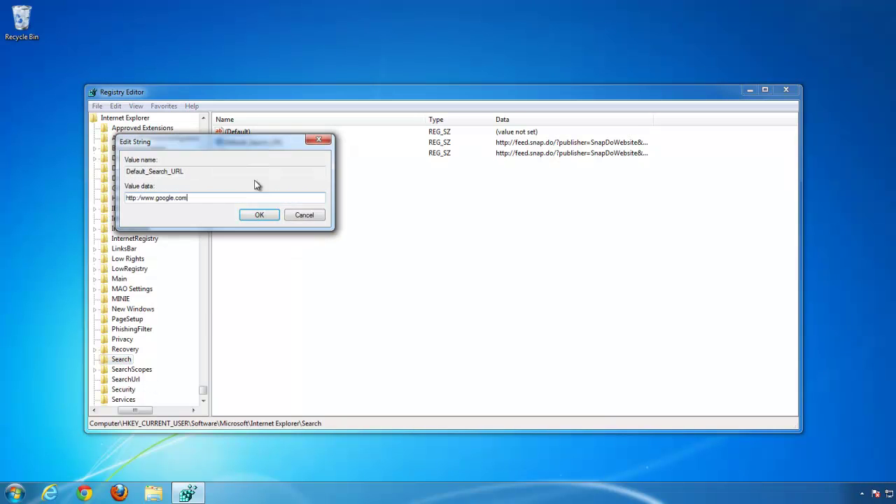
pyautogui.click(257, 214)
pyautogui.doubleClick(240, 154)
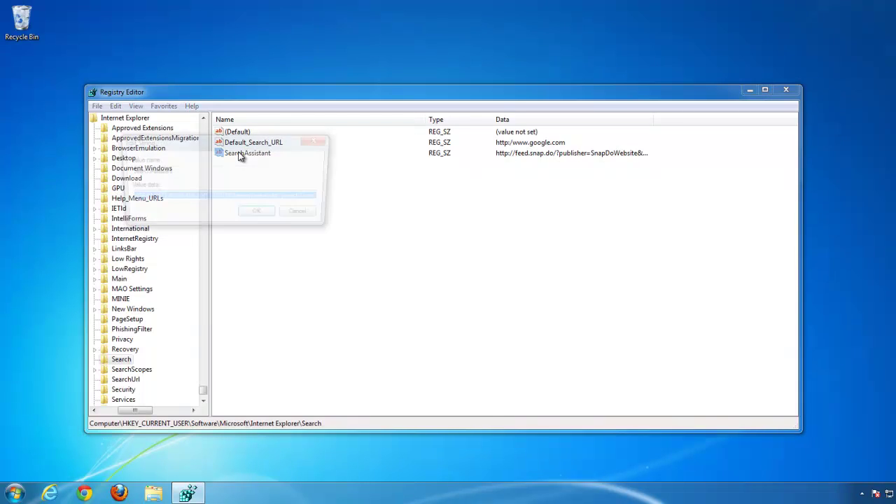
pyautogui.hotkey('ctrl', 'v')
pyautogui.click(259, 214)
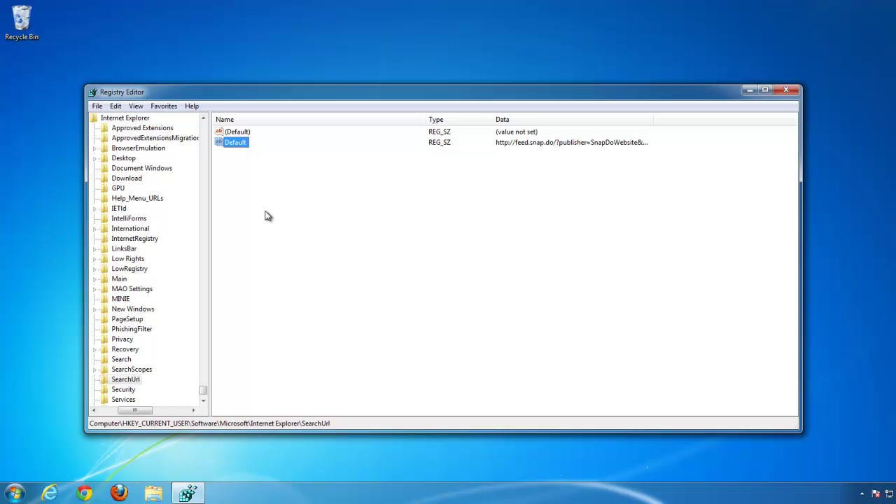
pyautogui.click(126, 379)
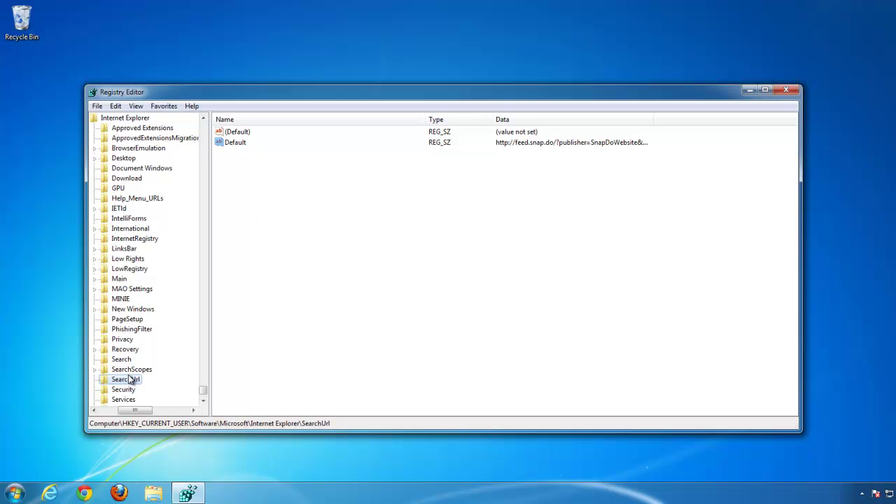
pyautogui.doubleClick(234, 142)
pyautogui.hotkey('ctrl', 'v')
pyautogui.click(263, 218)
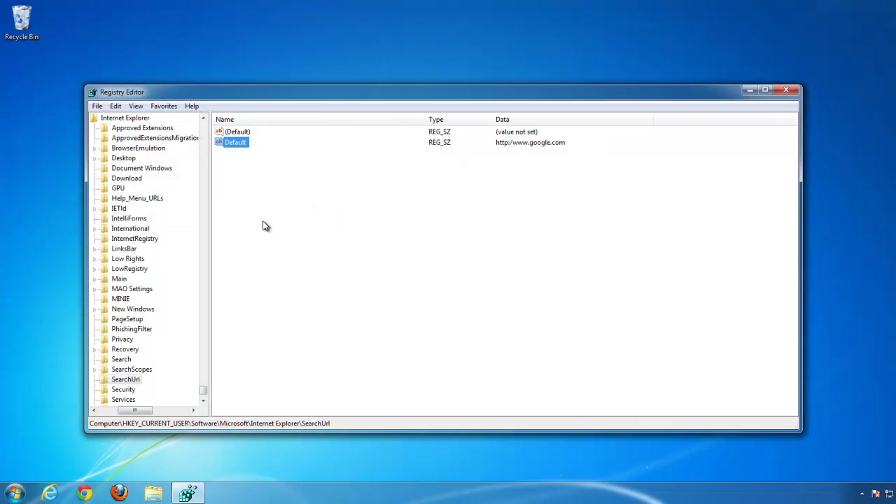
pyautogui.hotkey('ctrl', 'f')
pyautogui.press('Return')
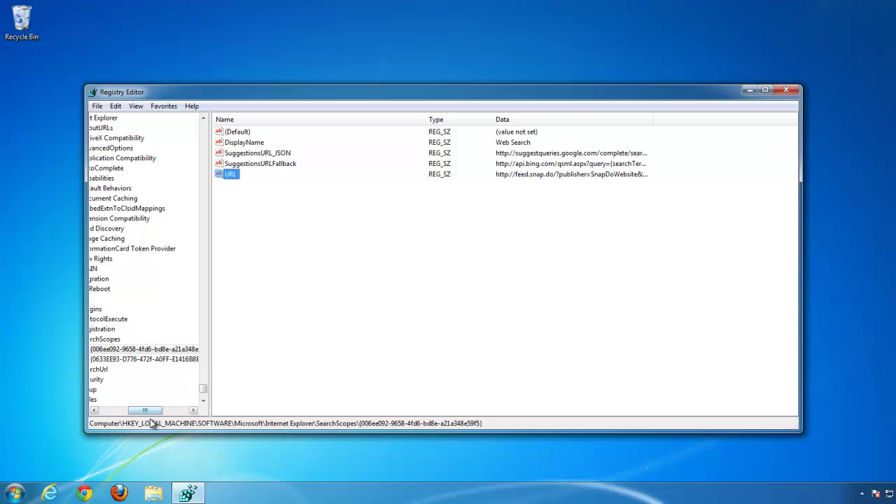
pyautogui.moveTo(145, 411)
pyautogui.mouseDown()
pyautogui.moveTo(133, 415)
pyautogui.moveTo(142, 410)
pyautogui.mouseUp()
pyautogui.doubleClick(231, 175)
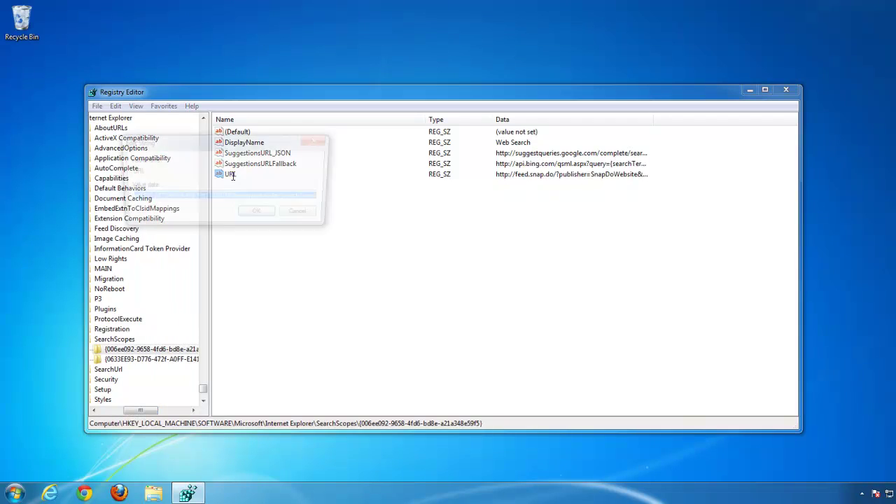
pyautogui.hotkey('ctrl', 'v')
pyautogui.click(257, 210)
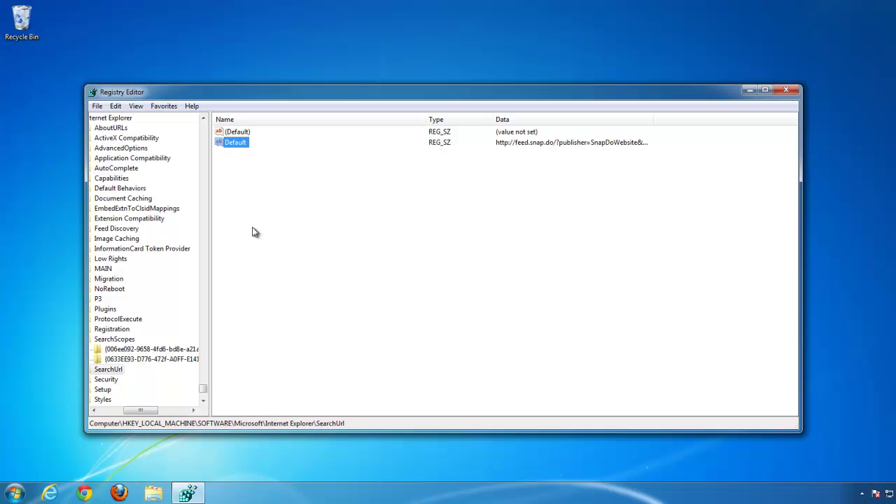
pyautogui.doubleClick(235, 143)
pyautogui.hotkey('ctrl', 'v')
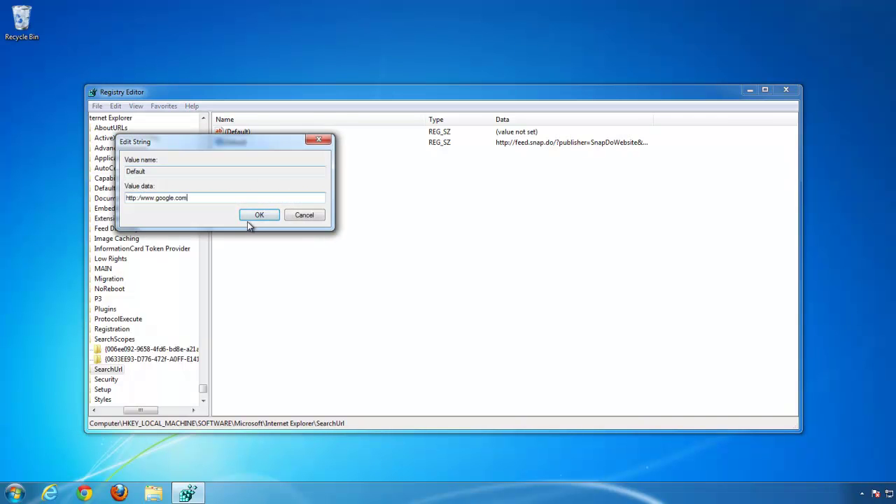
pyautogui.click(258, 215)
pyautogui.press('F3')
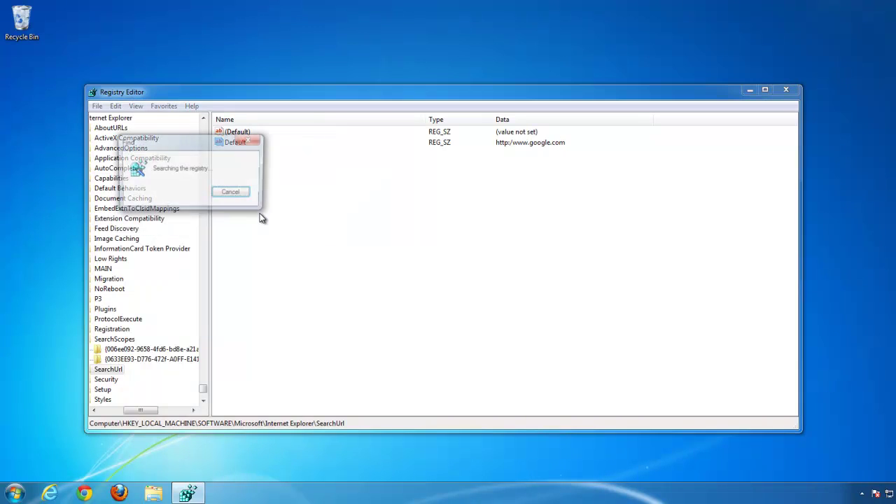